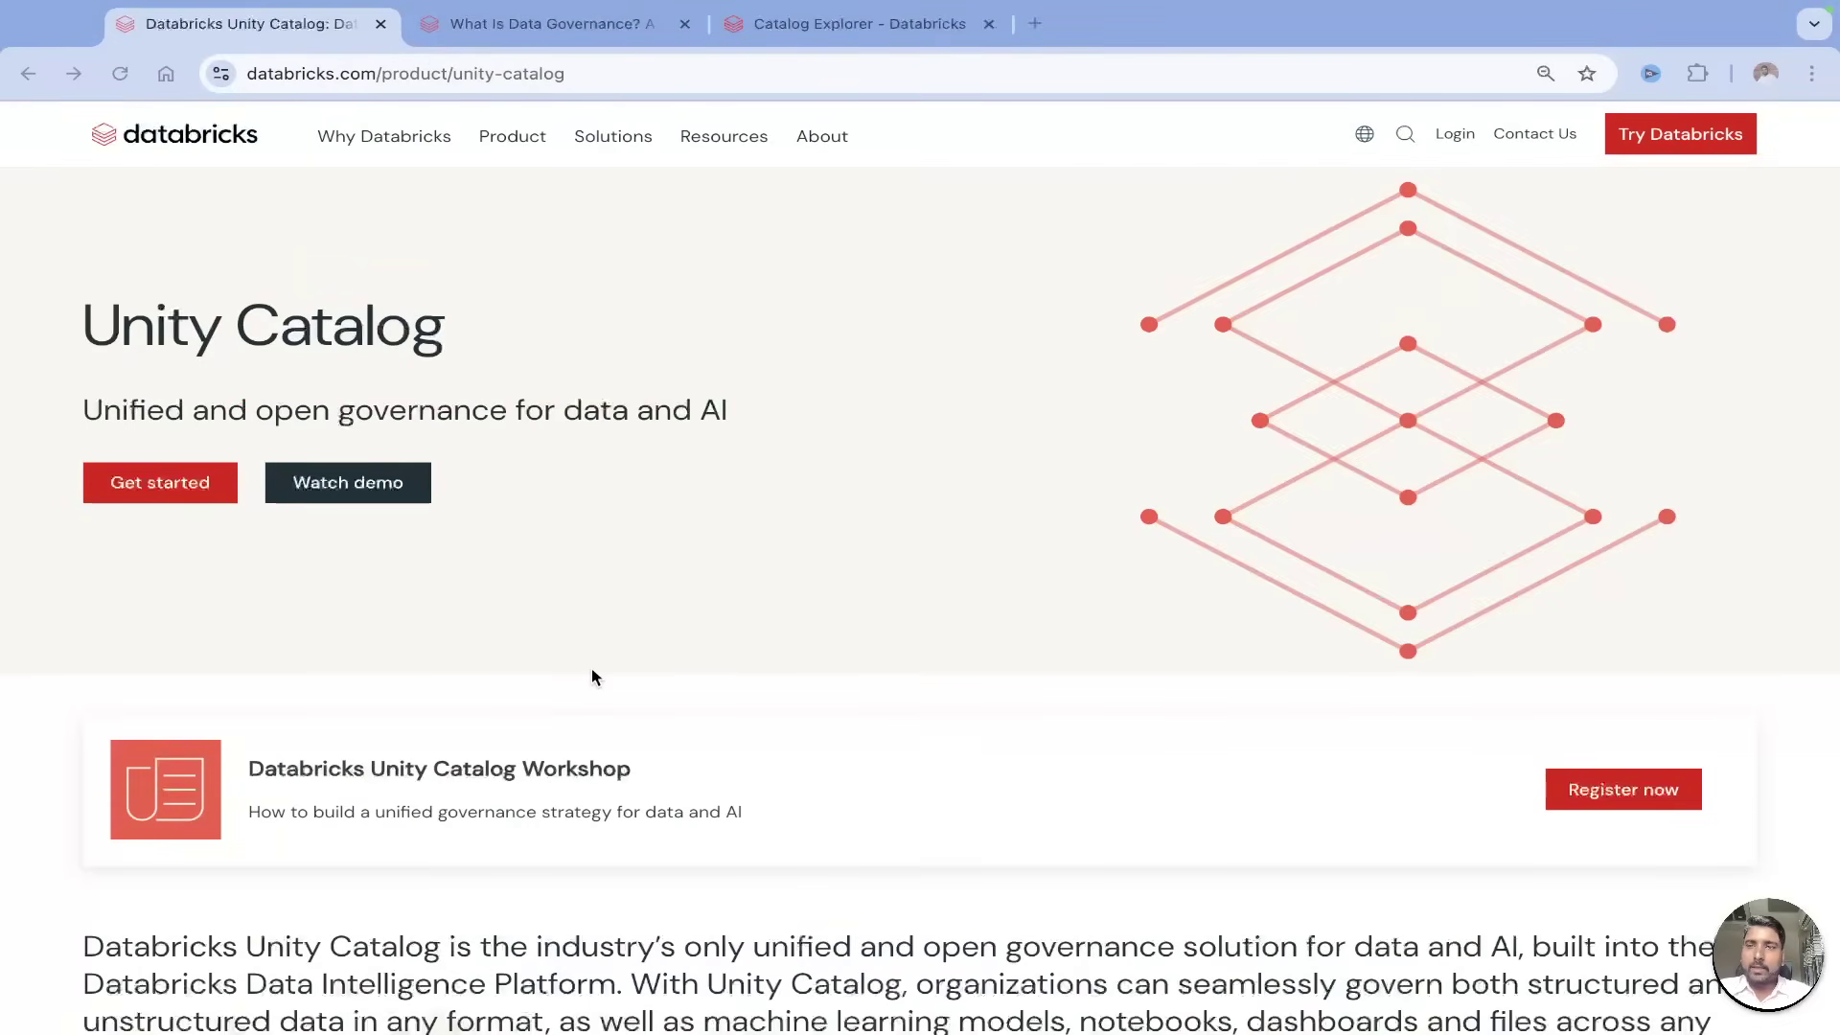
scroll(591, 669, "down", 1)
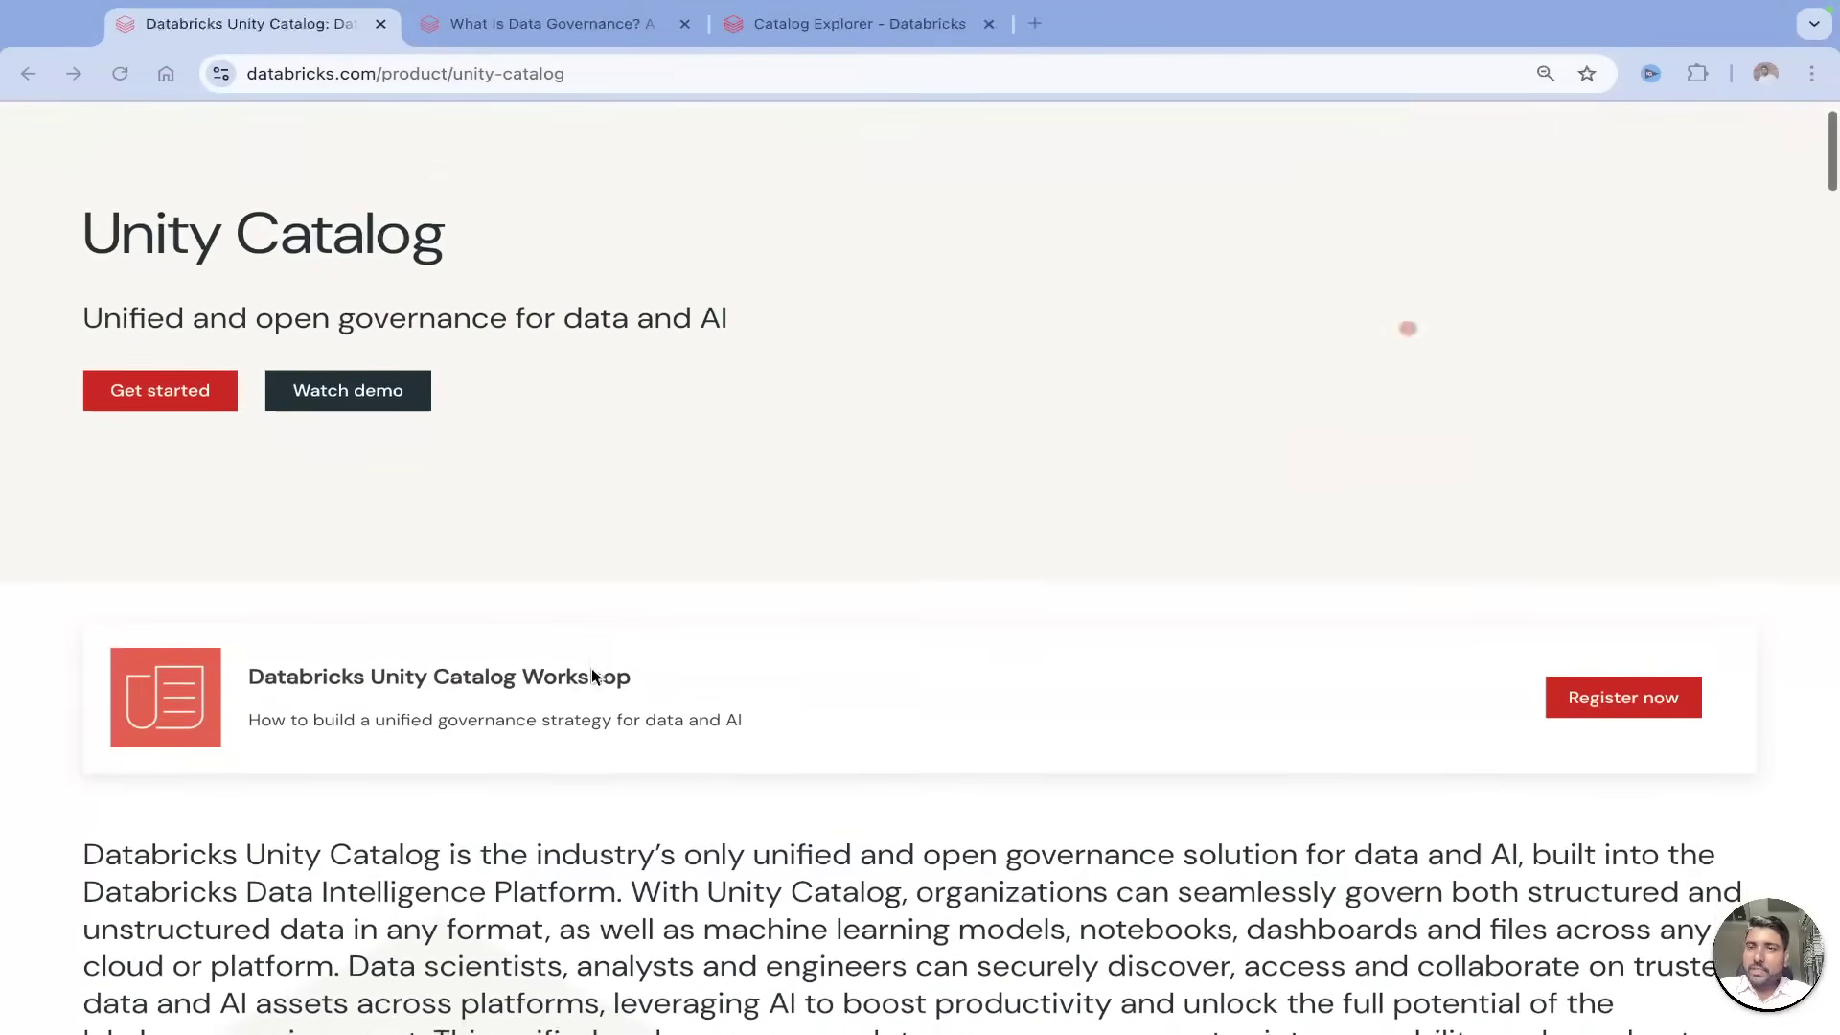
scroll(590, 675, "down", 1)
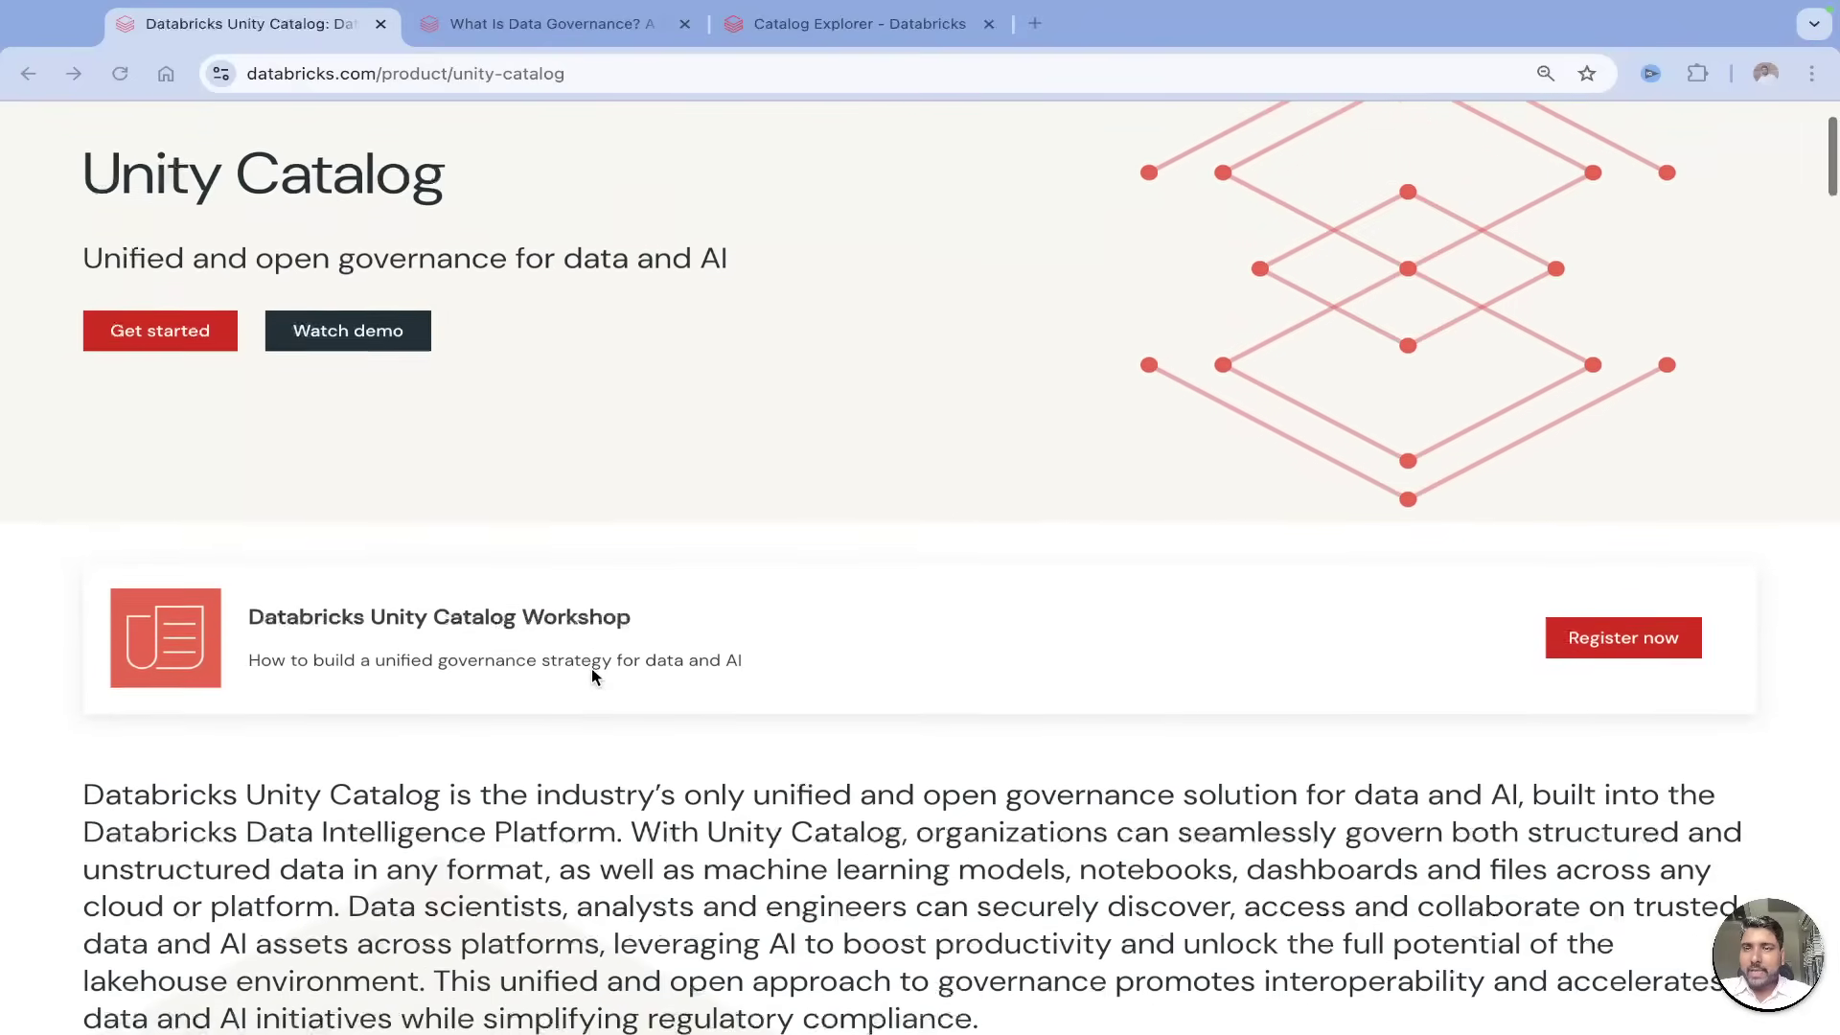
scroll(592, 669, "down", 2)
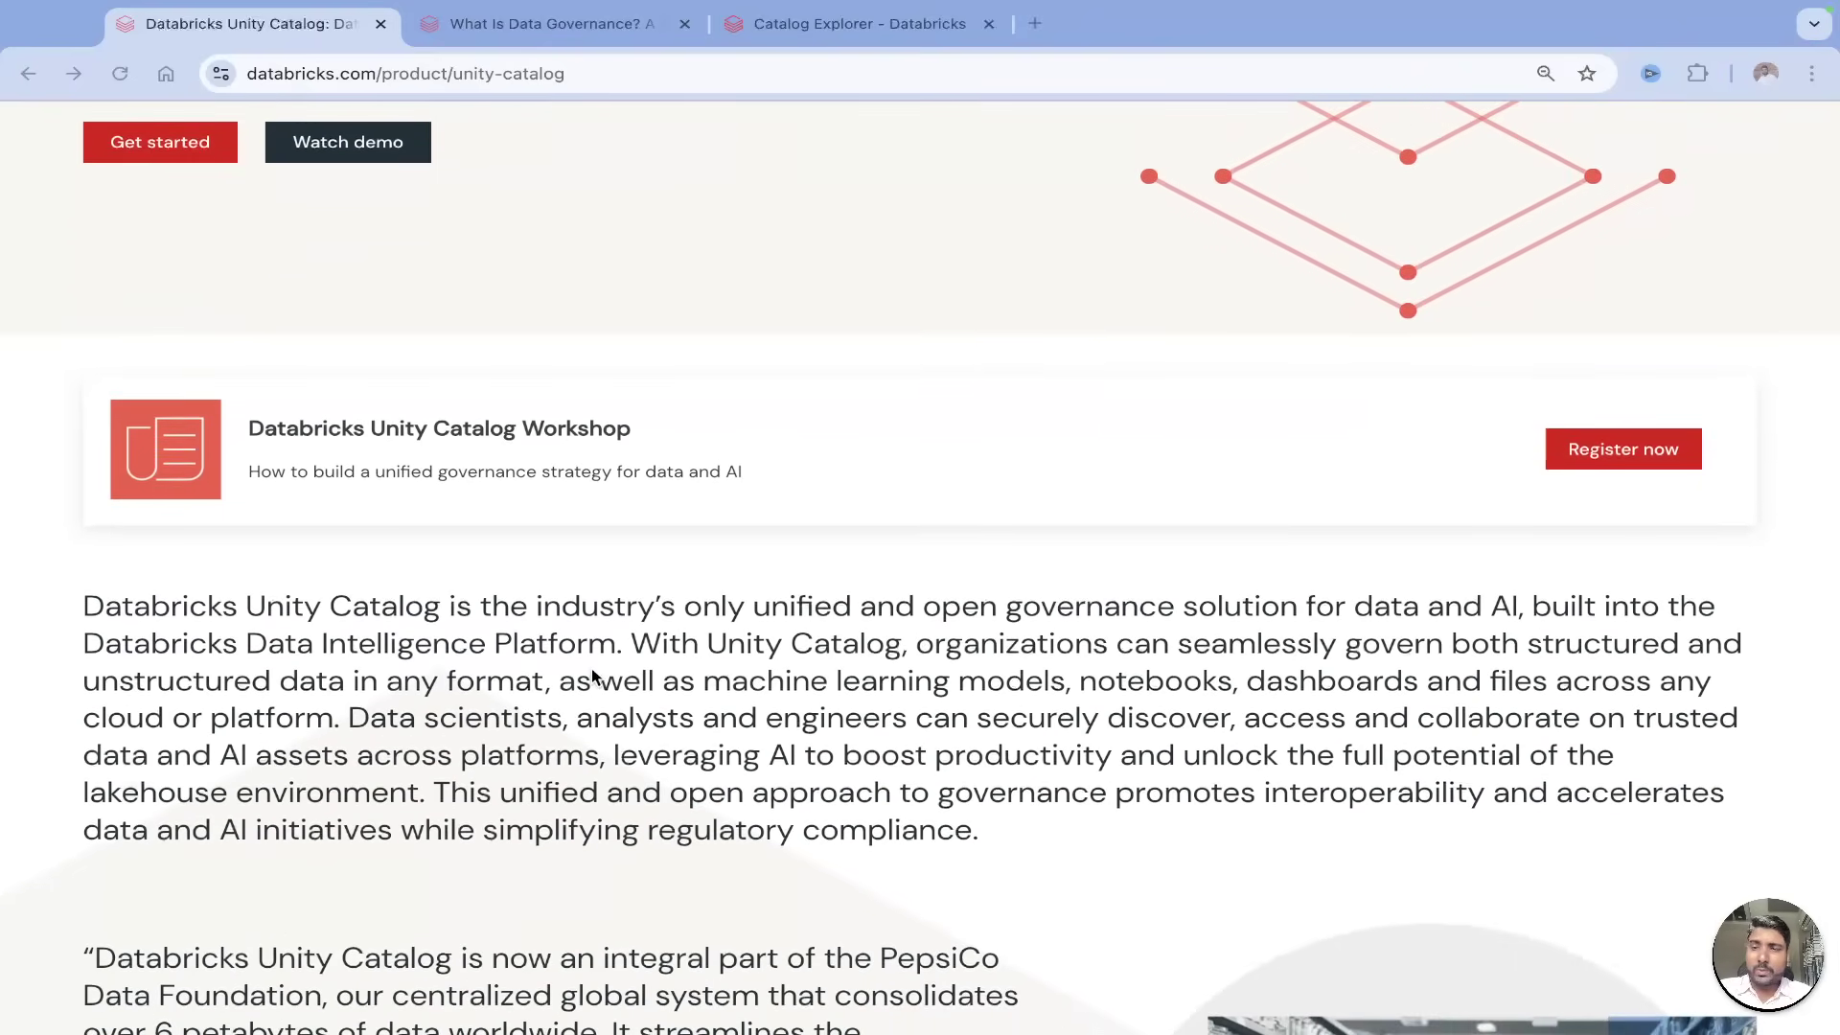
scroll(591, 669, "down", 1)
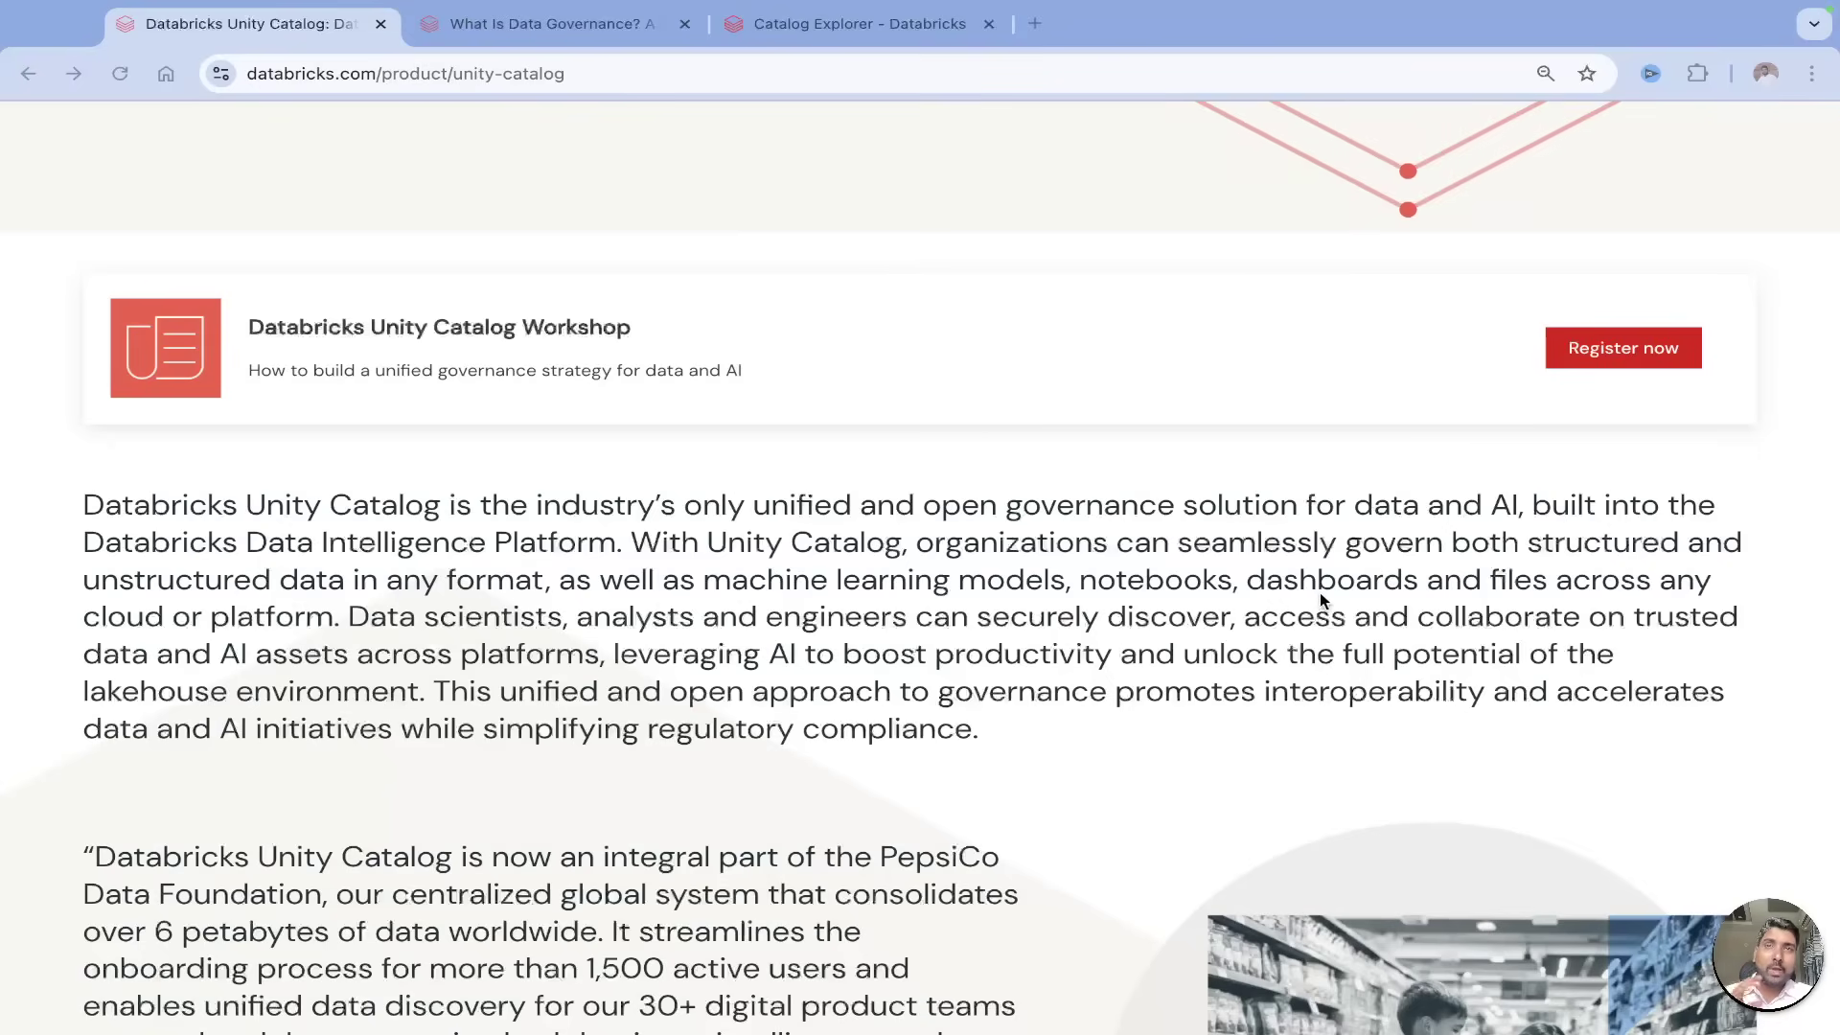
scroll(1320, 592, "down", 1)
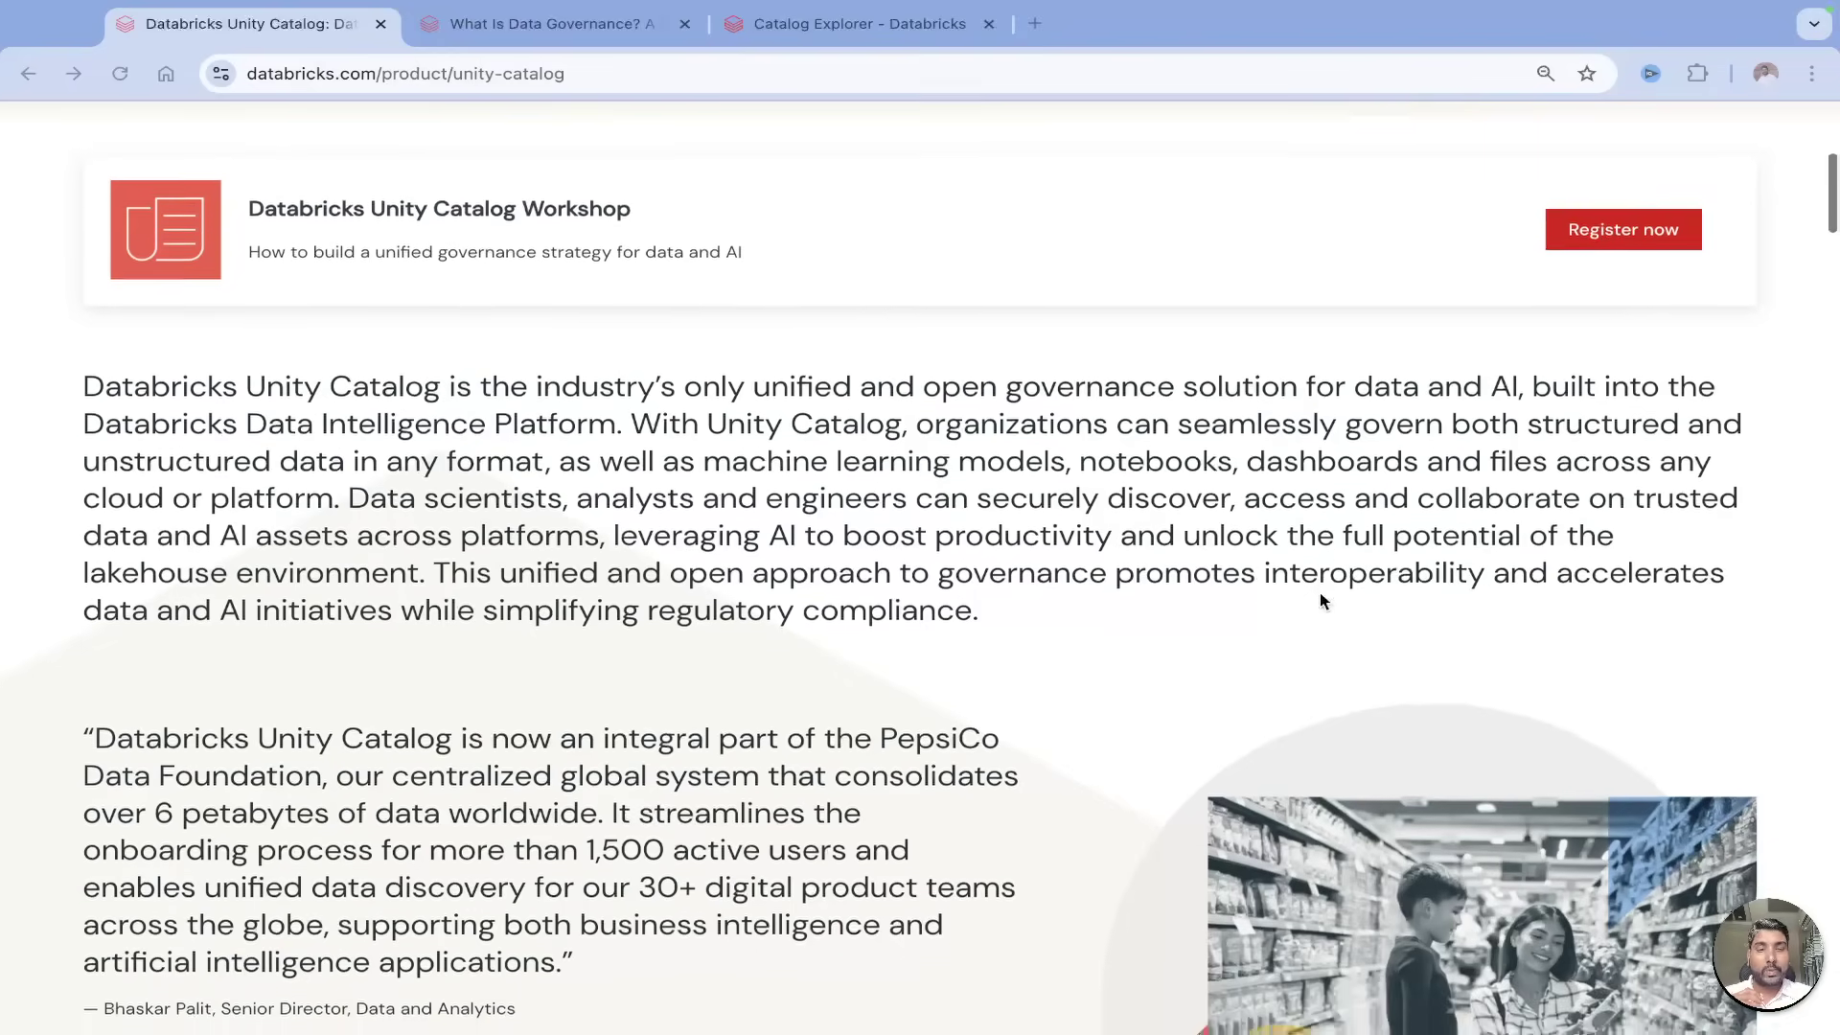
scroll(1320, 592, "down", 3)
scroll(1321, 592, "down", 2)
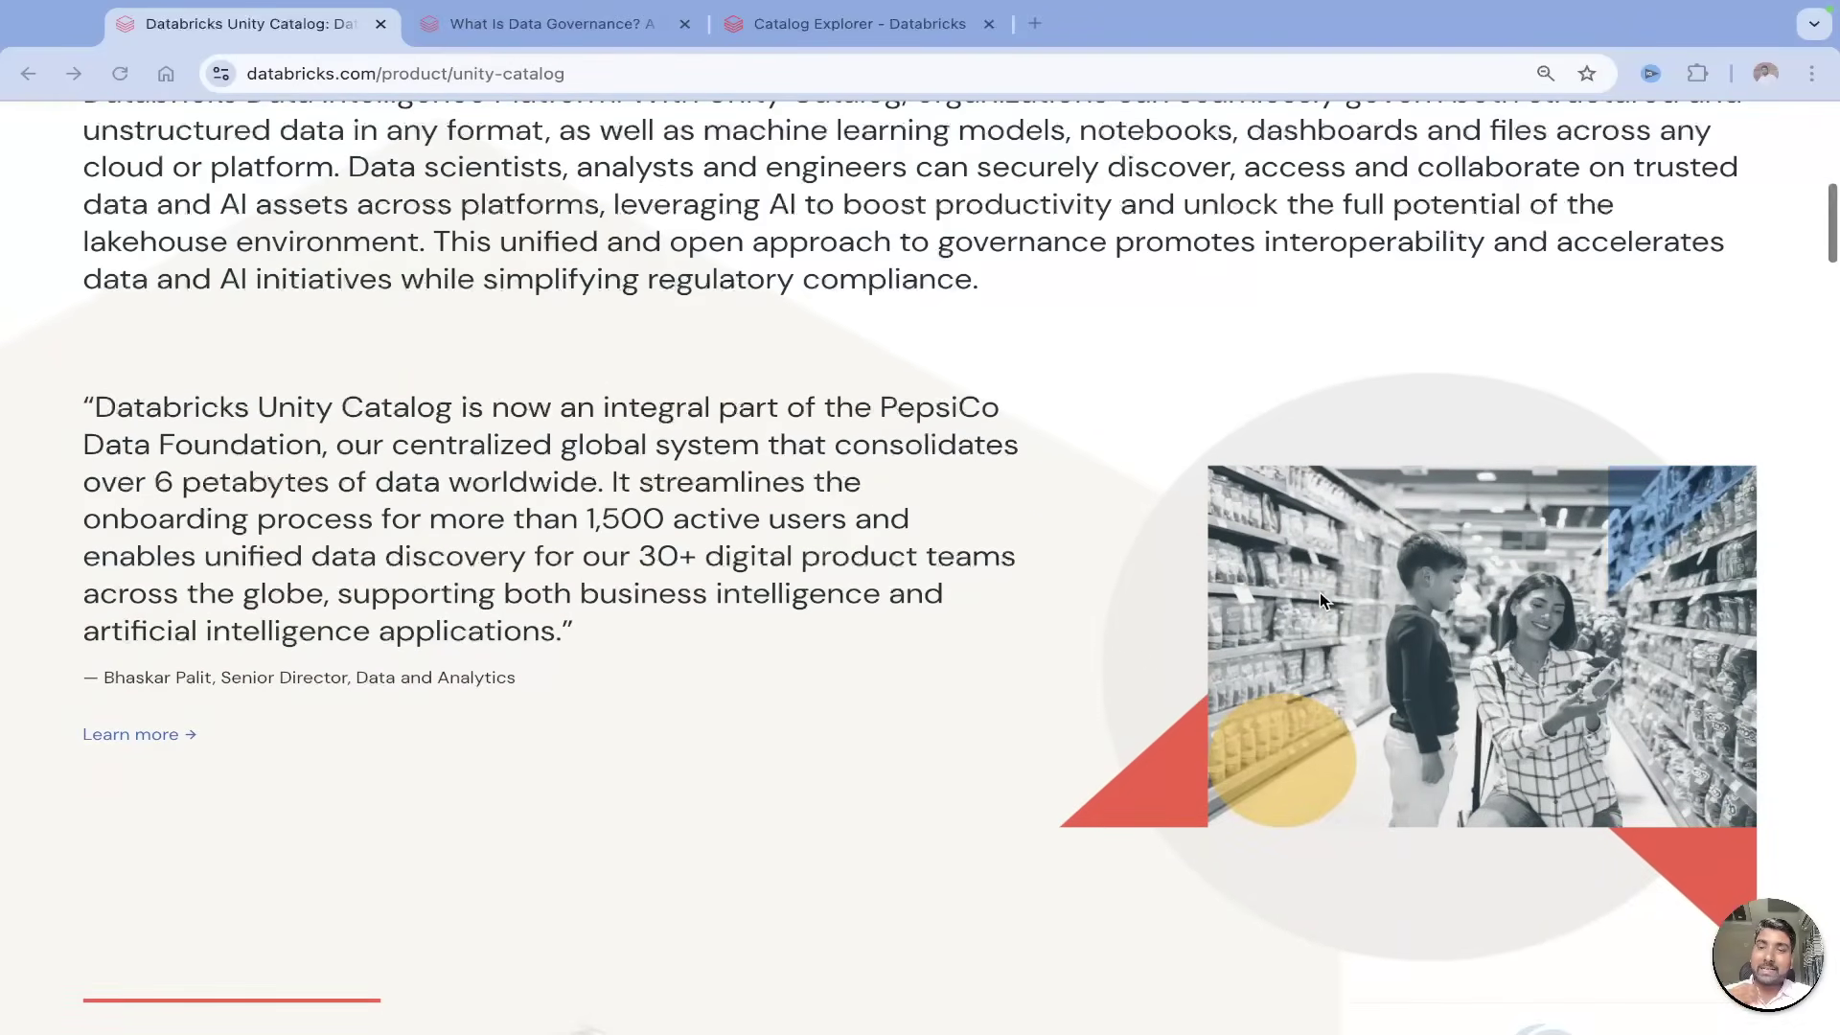
scroll(1321, 592, "down", 2)
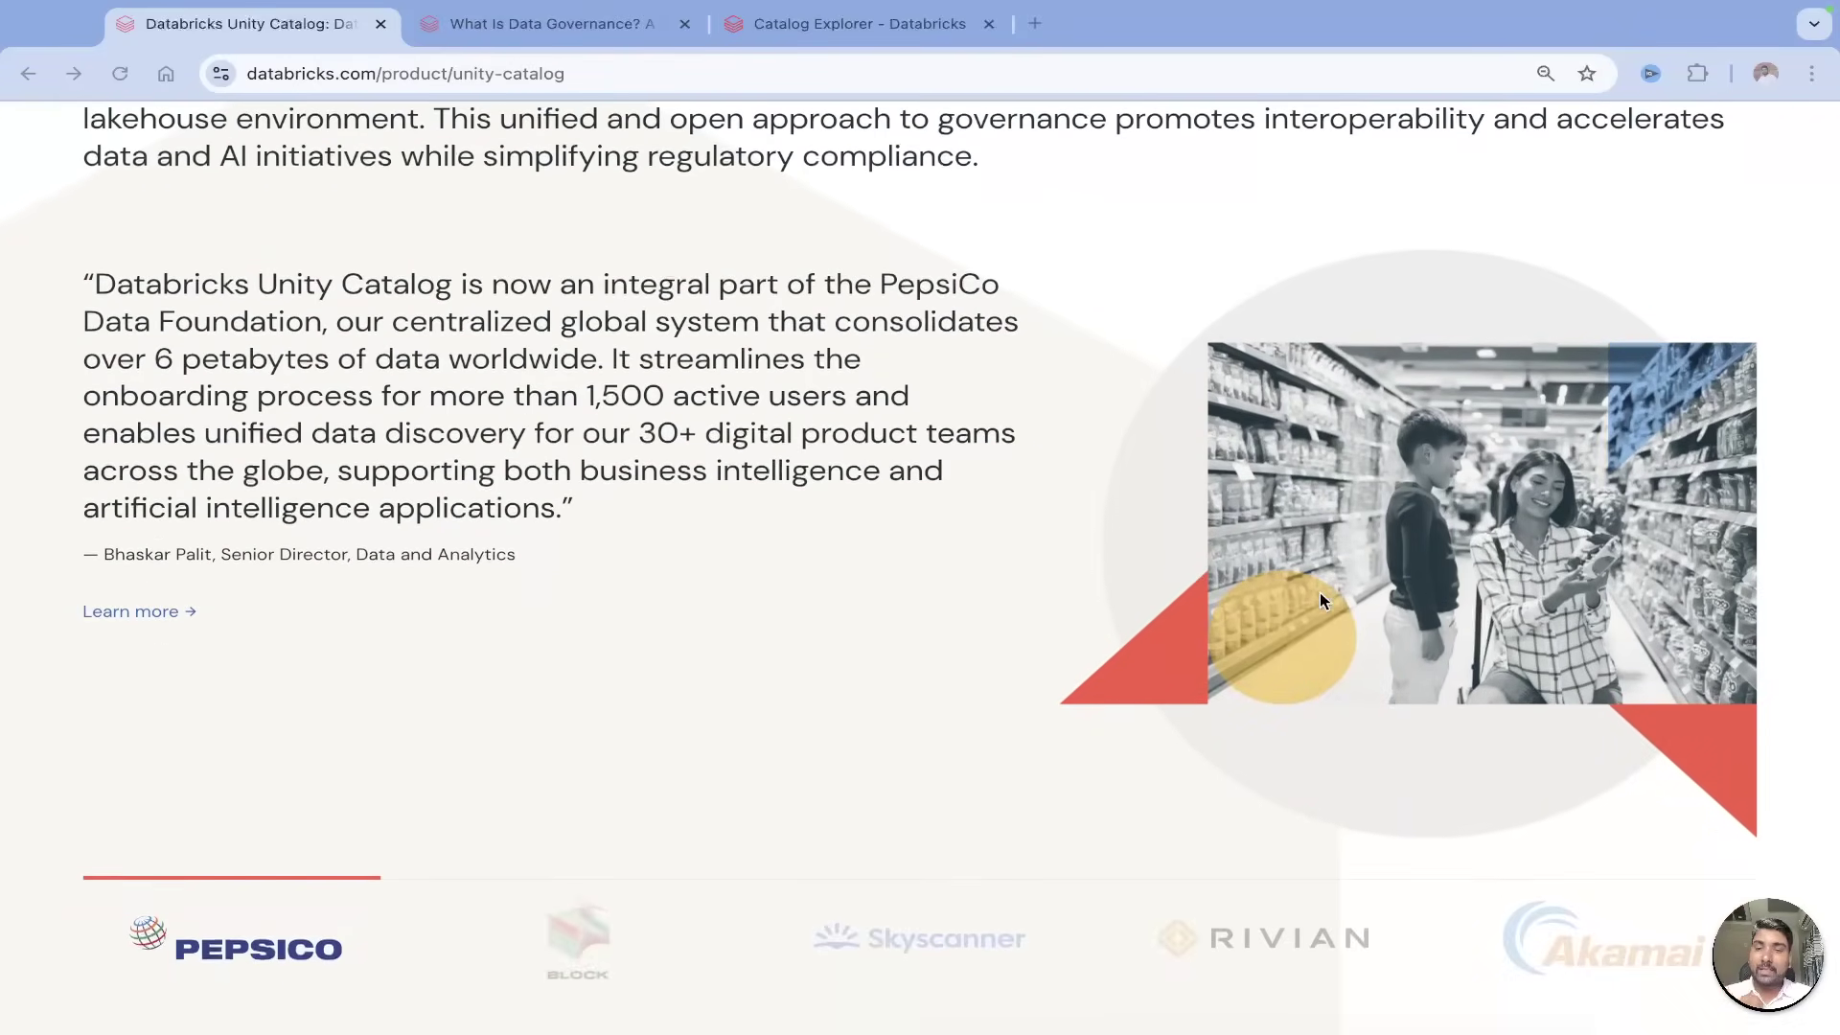
scroll(1321, 592, "down", 1)
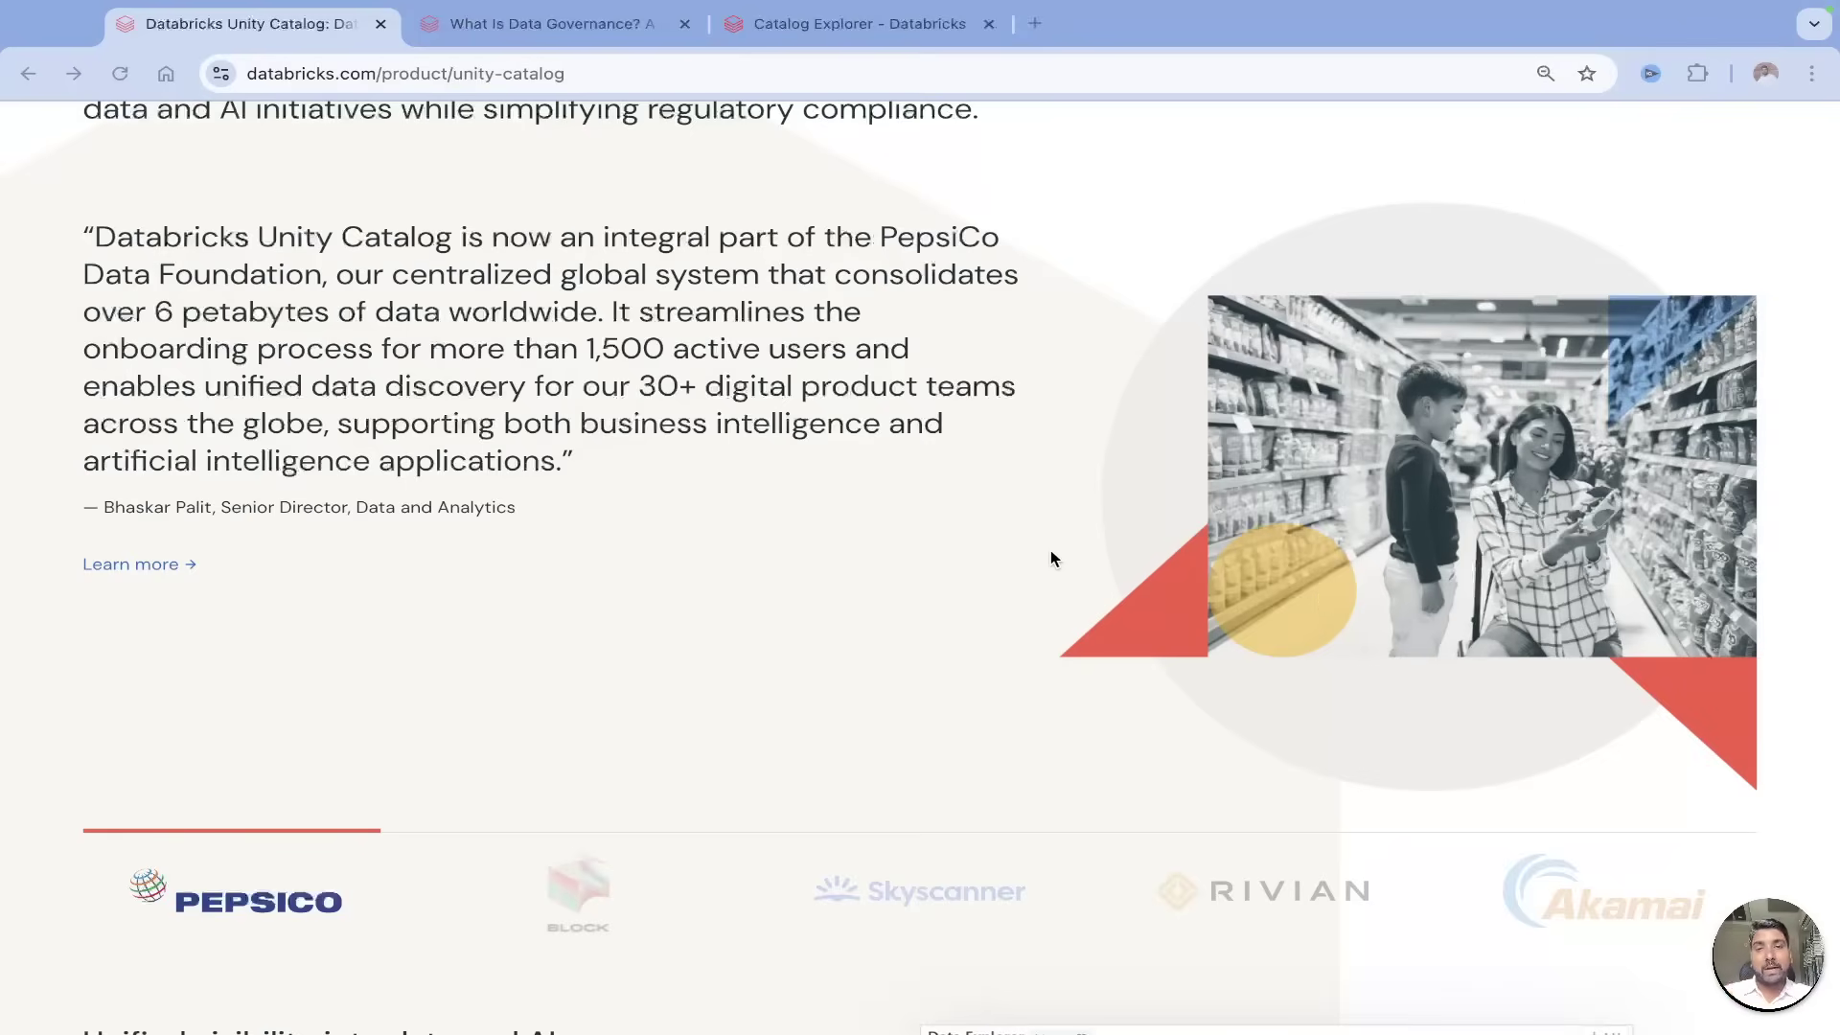
scroll(1051, 551, "down", 4)
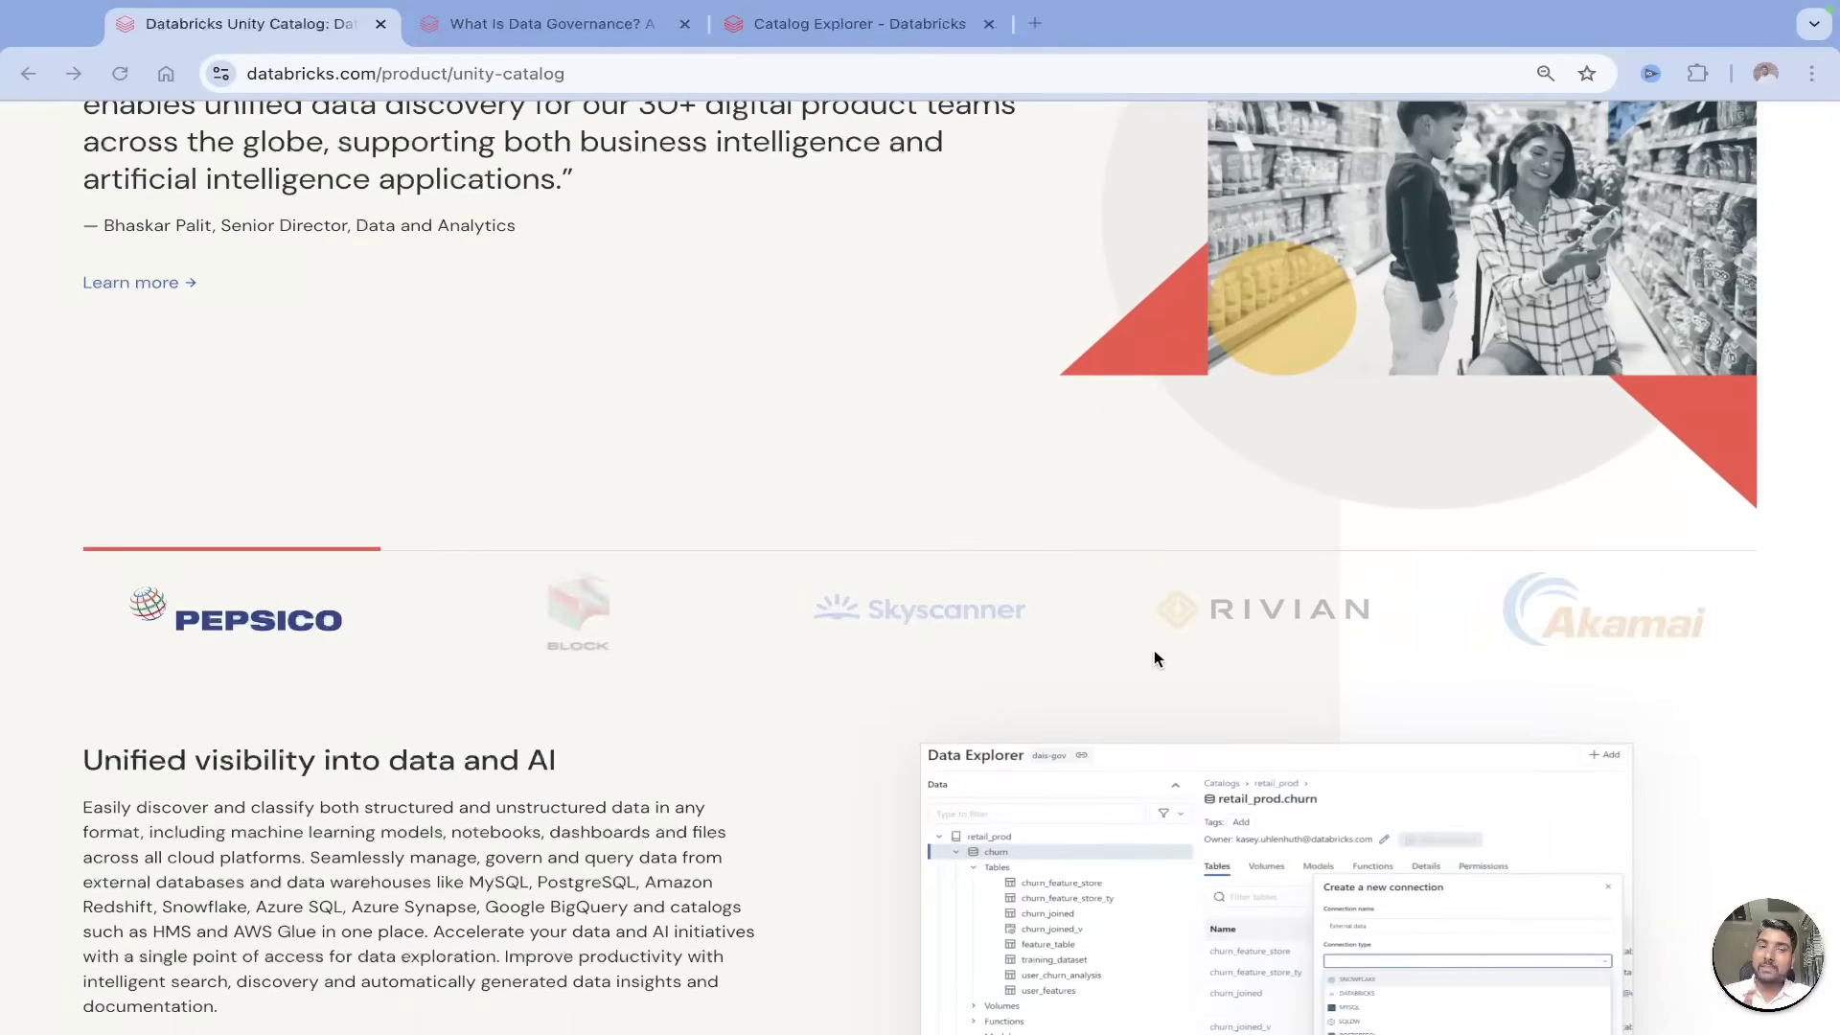
scroll(1175, 661, "down", 3)
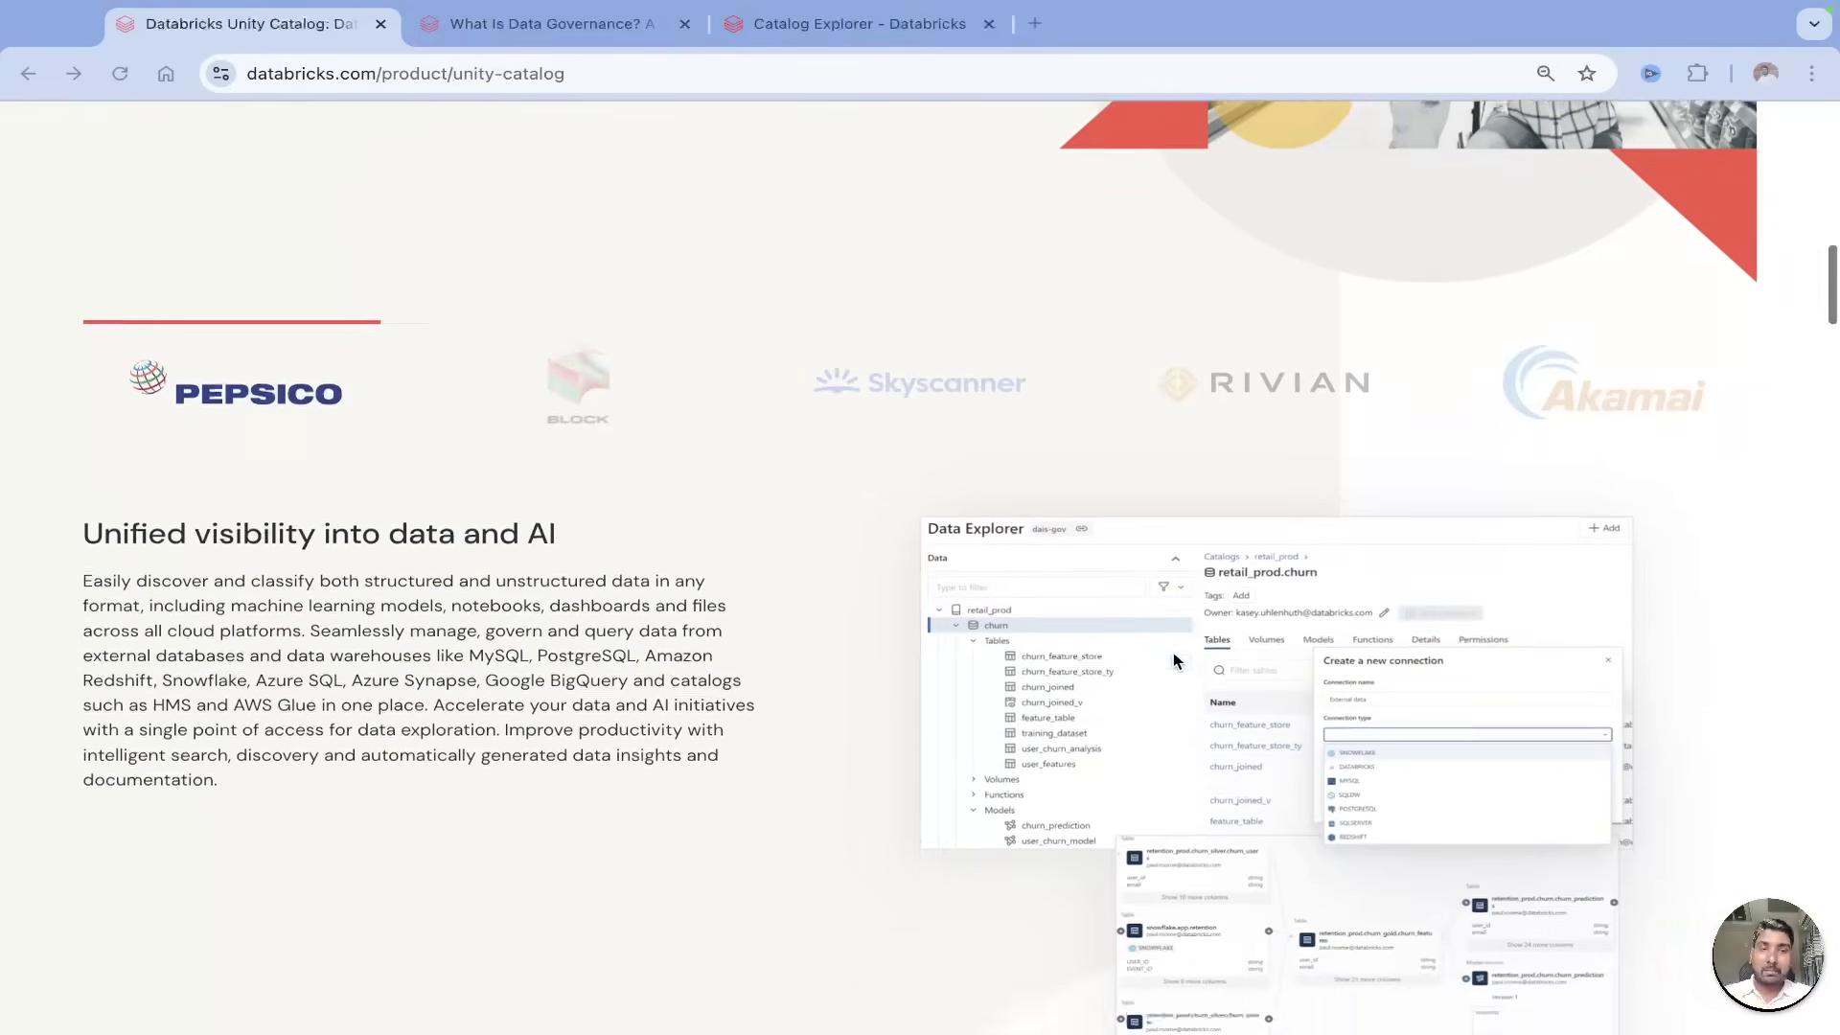
scroll(1175, 662, "down", 3)
scroll(1176, 661, "down", 3)
scroll(1176, 662, "down", 3)
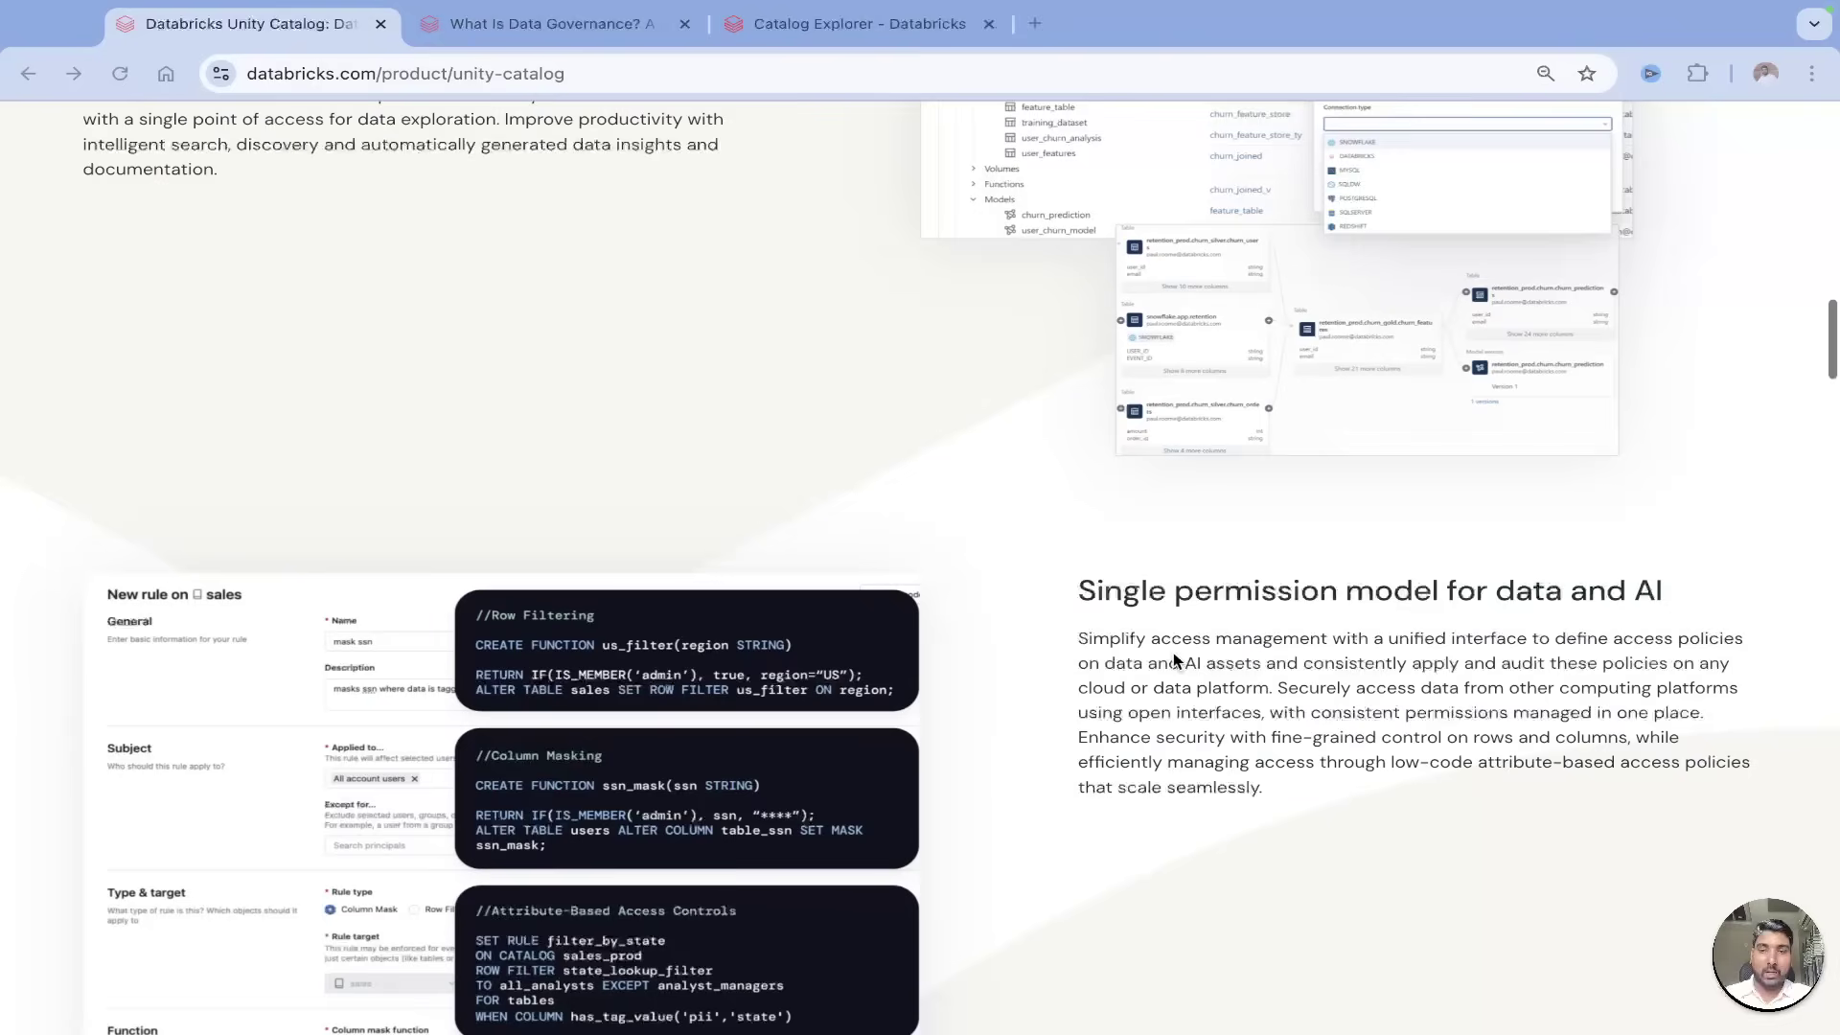
scroll(1176, 661, "down", 3)
scroll(1176, 663, "down", 3)
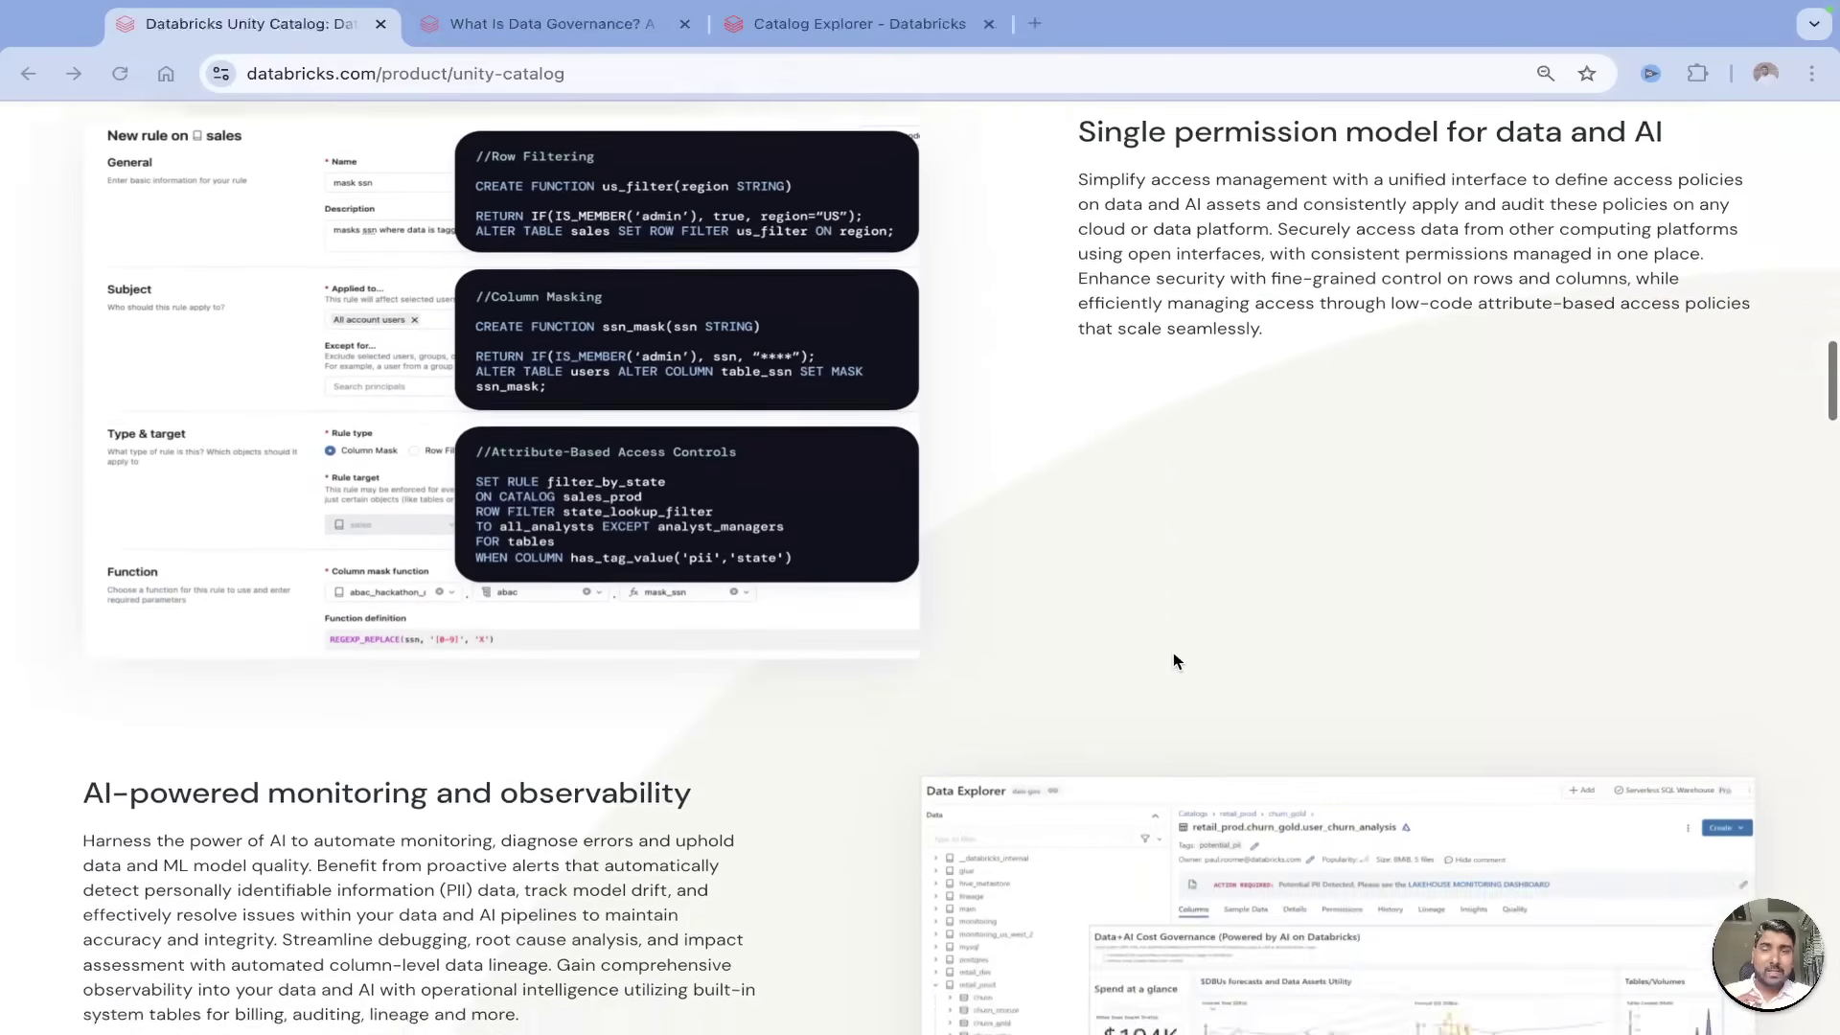
scroll(1176, 661, "down", 3)
scroll(1176, 662, "down", 2)
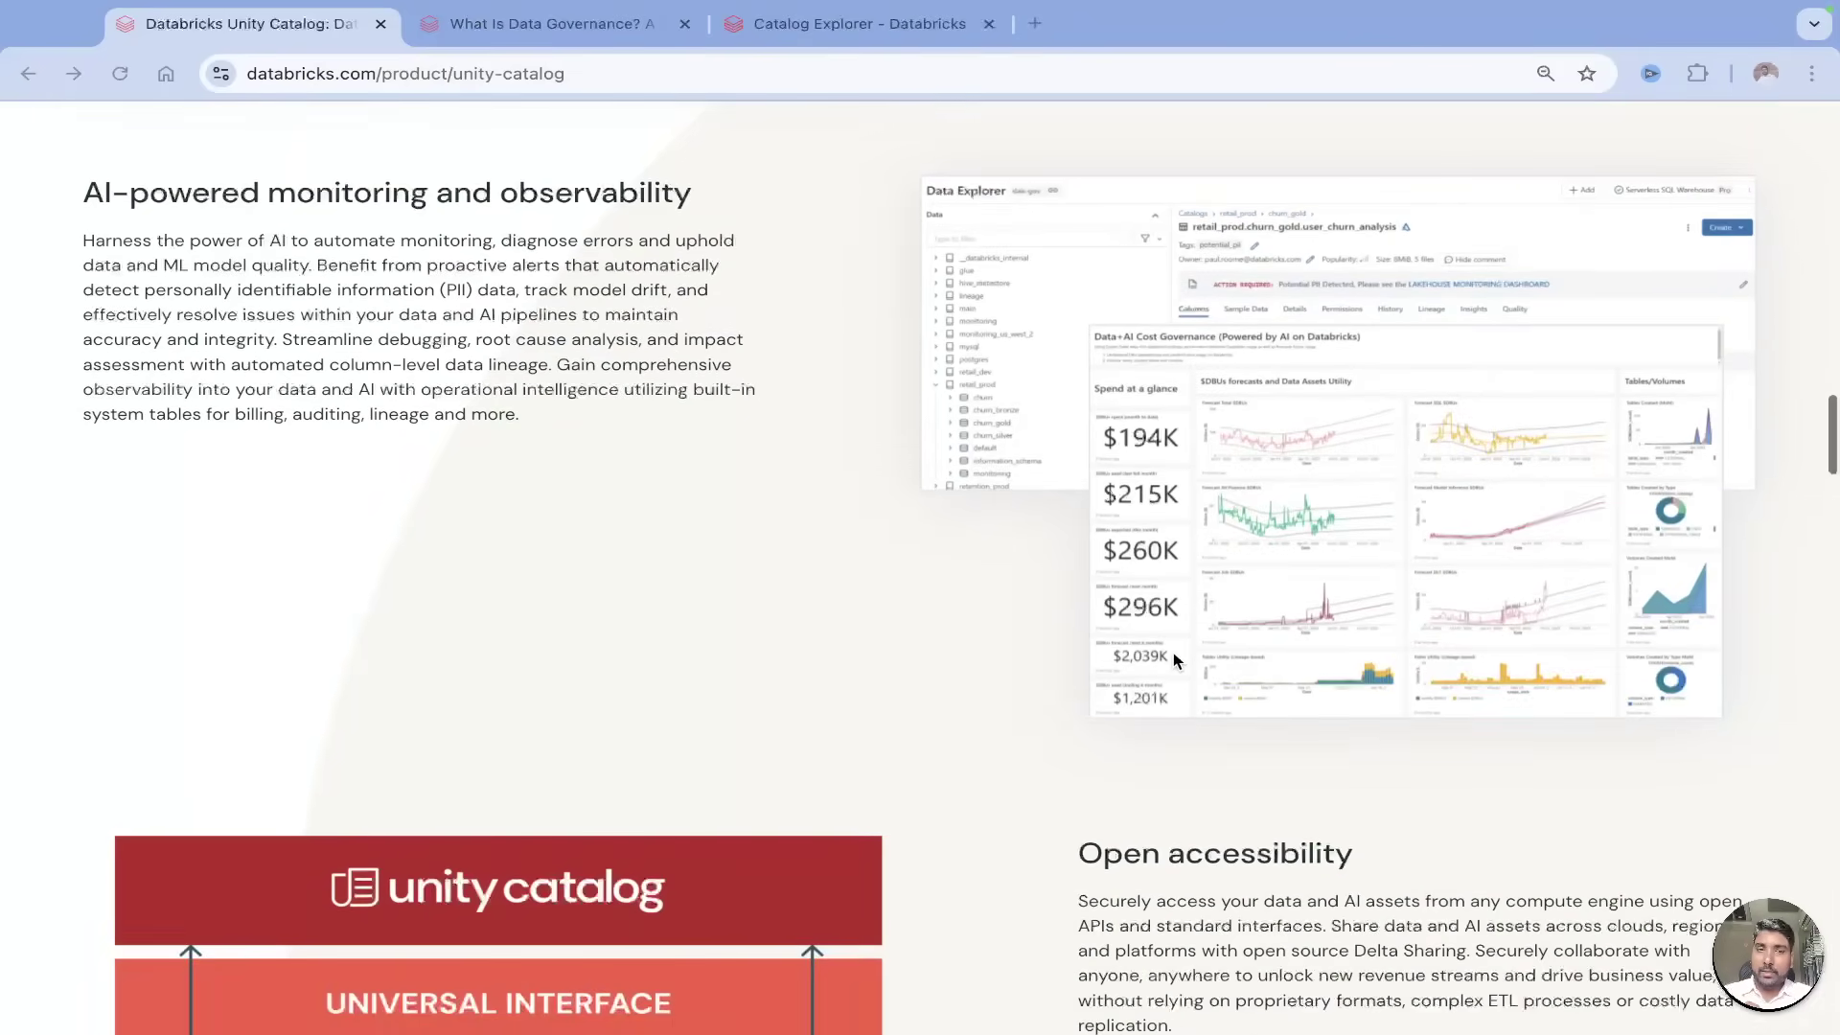
scroll(1176, 661, "up", 2)
scroll(1177, 662, "up", 3)
scroll(1176, 662, "up", 2)
scroll(1177, 661, "down", 2)
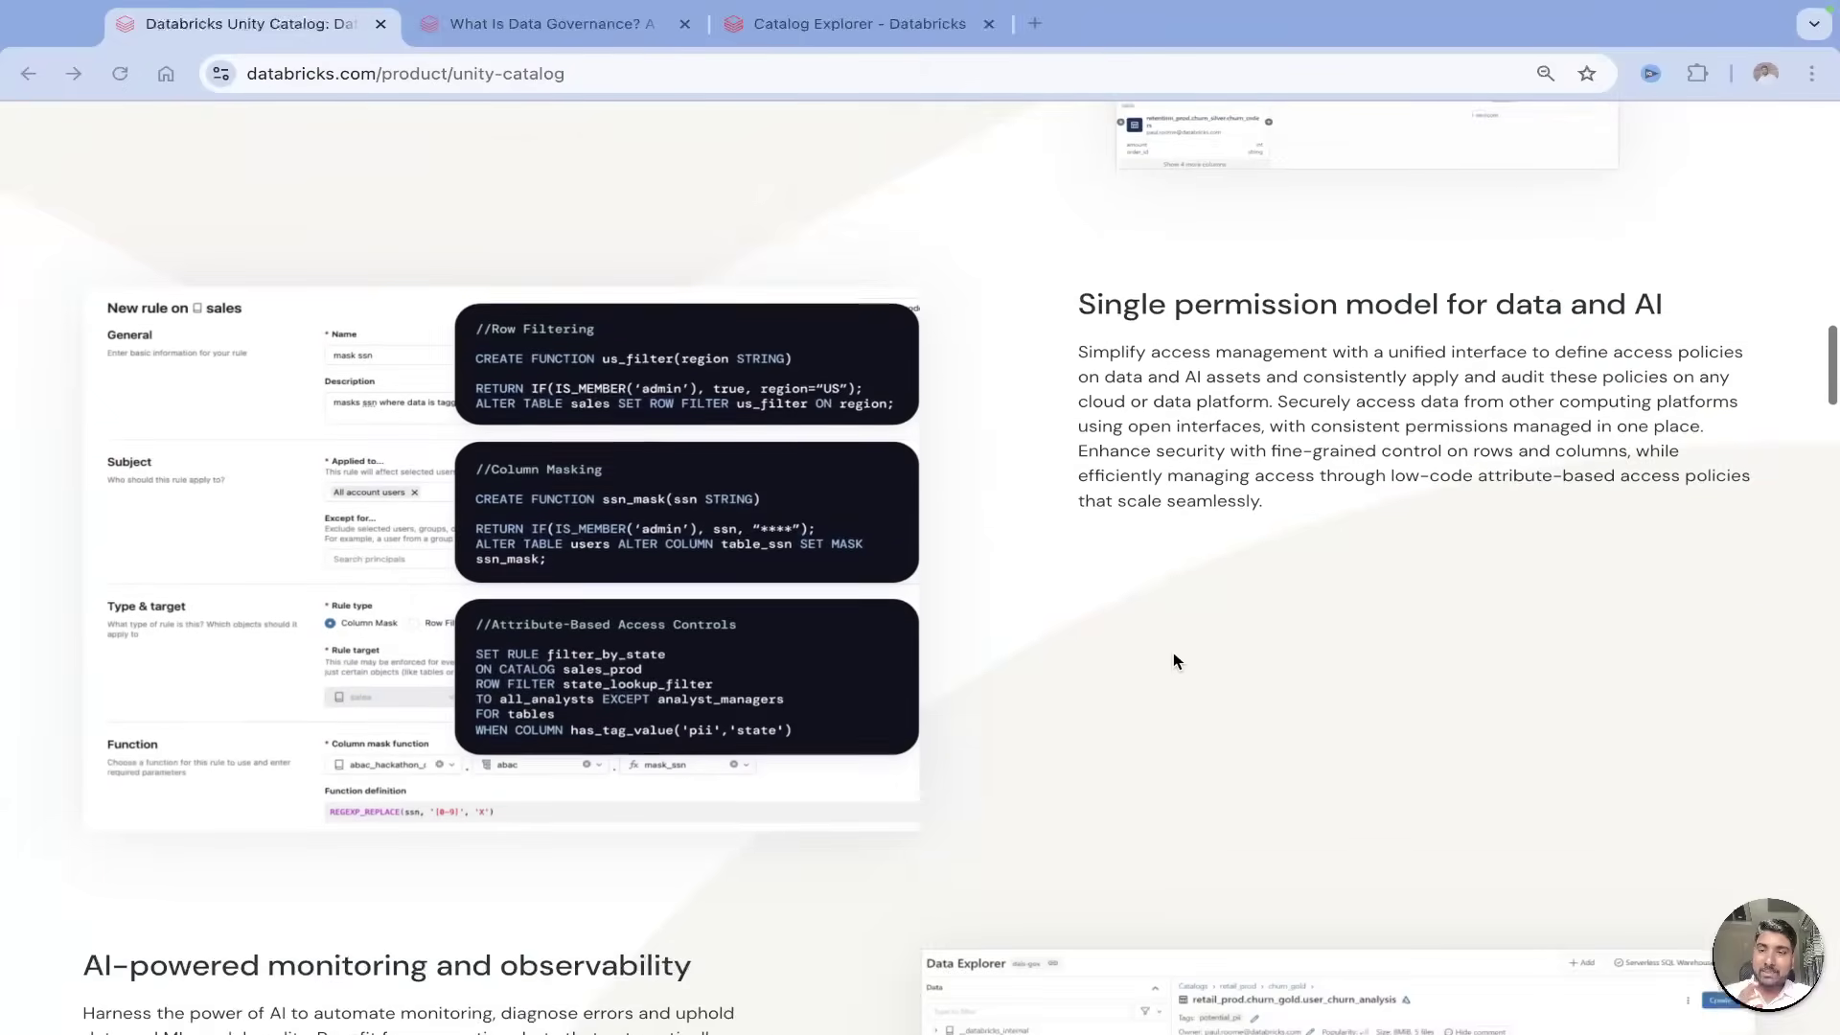
scroll(1177, 661, "down", 2)
scroll(1177, 661, "down", 4)
scroll(1176, 661, "down", 1)
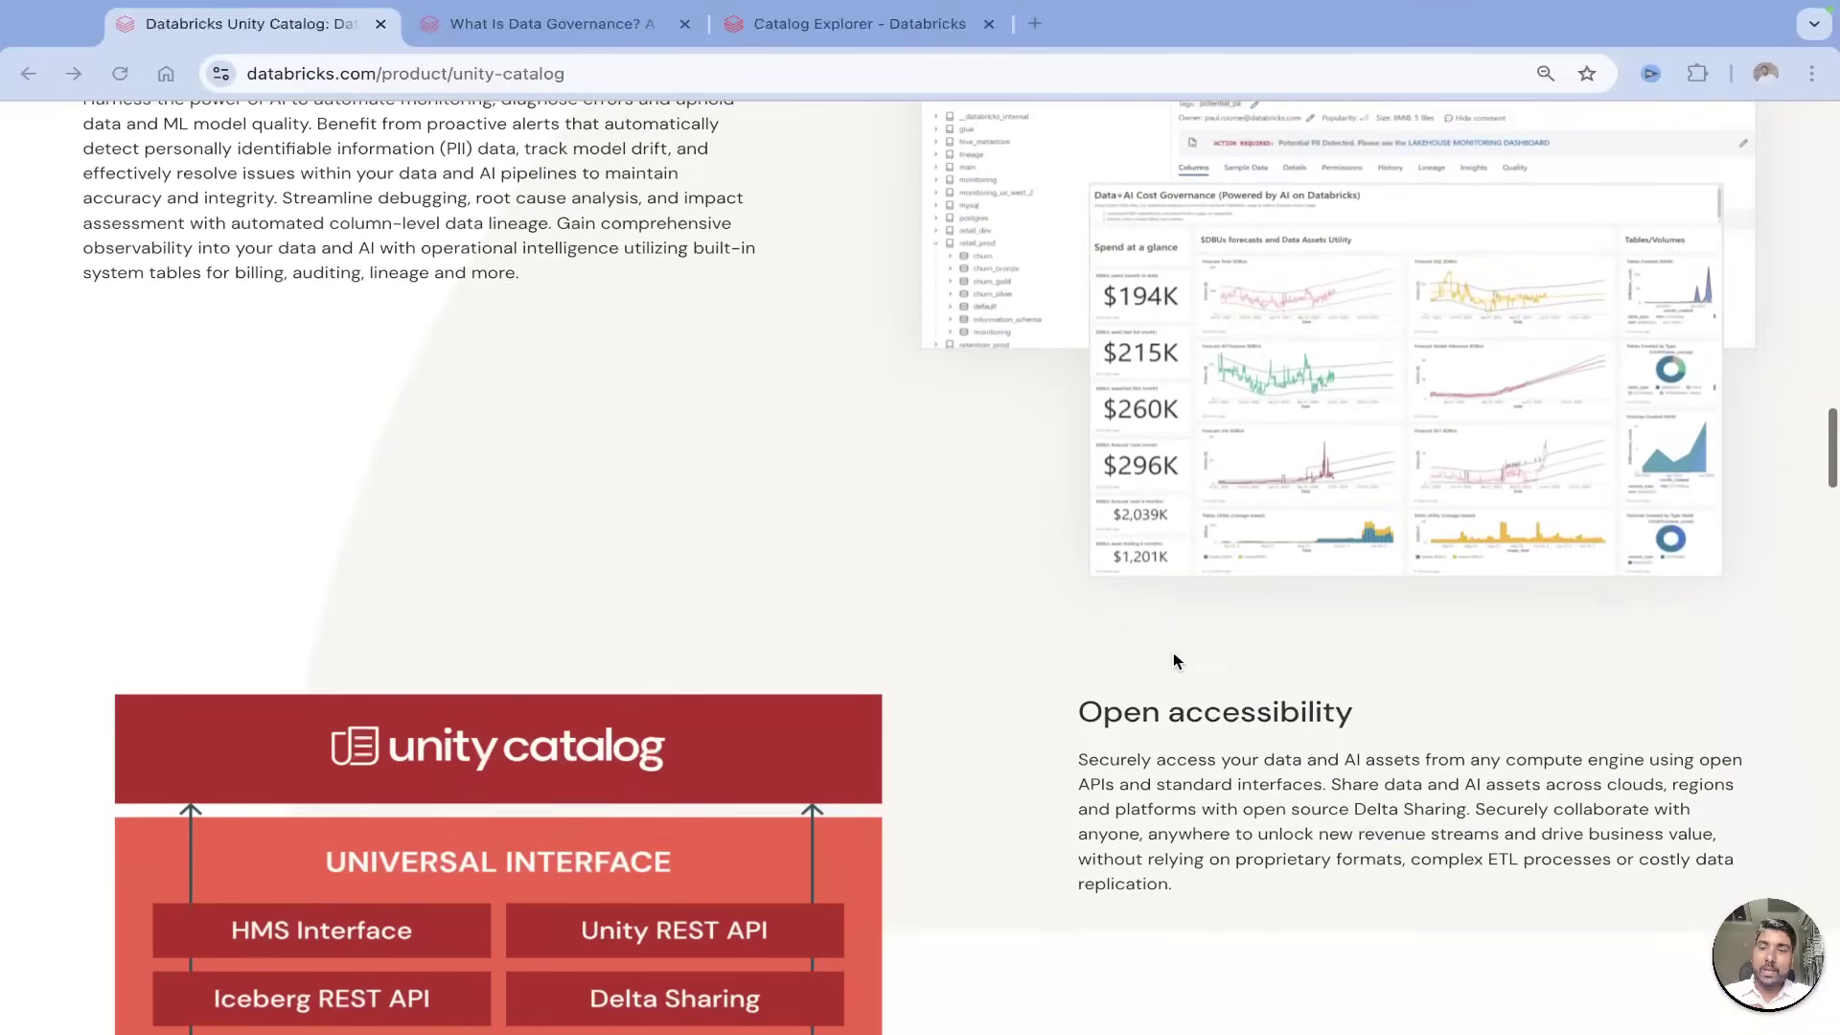
scroll(1176, 661, "down", 2)
scroll(1177, 662, "down", 2)
scroll(1177, 662, "down", 3)
scroll(1176, 661, "down", 2)
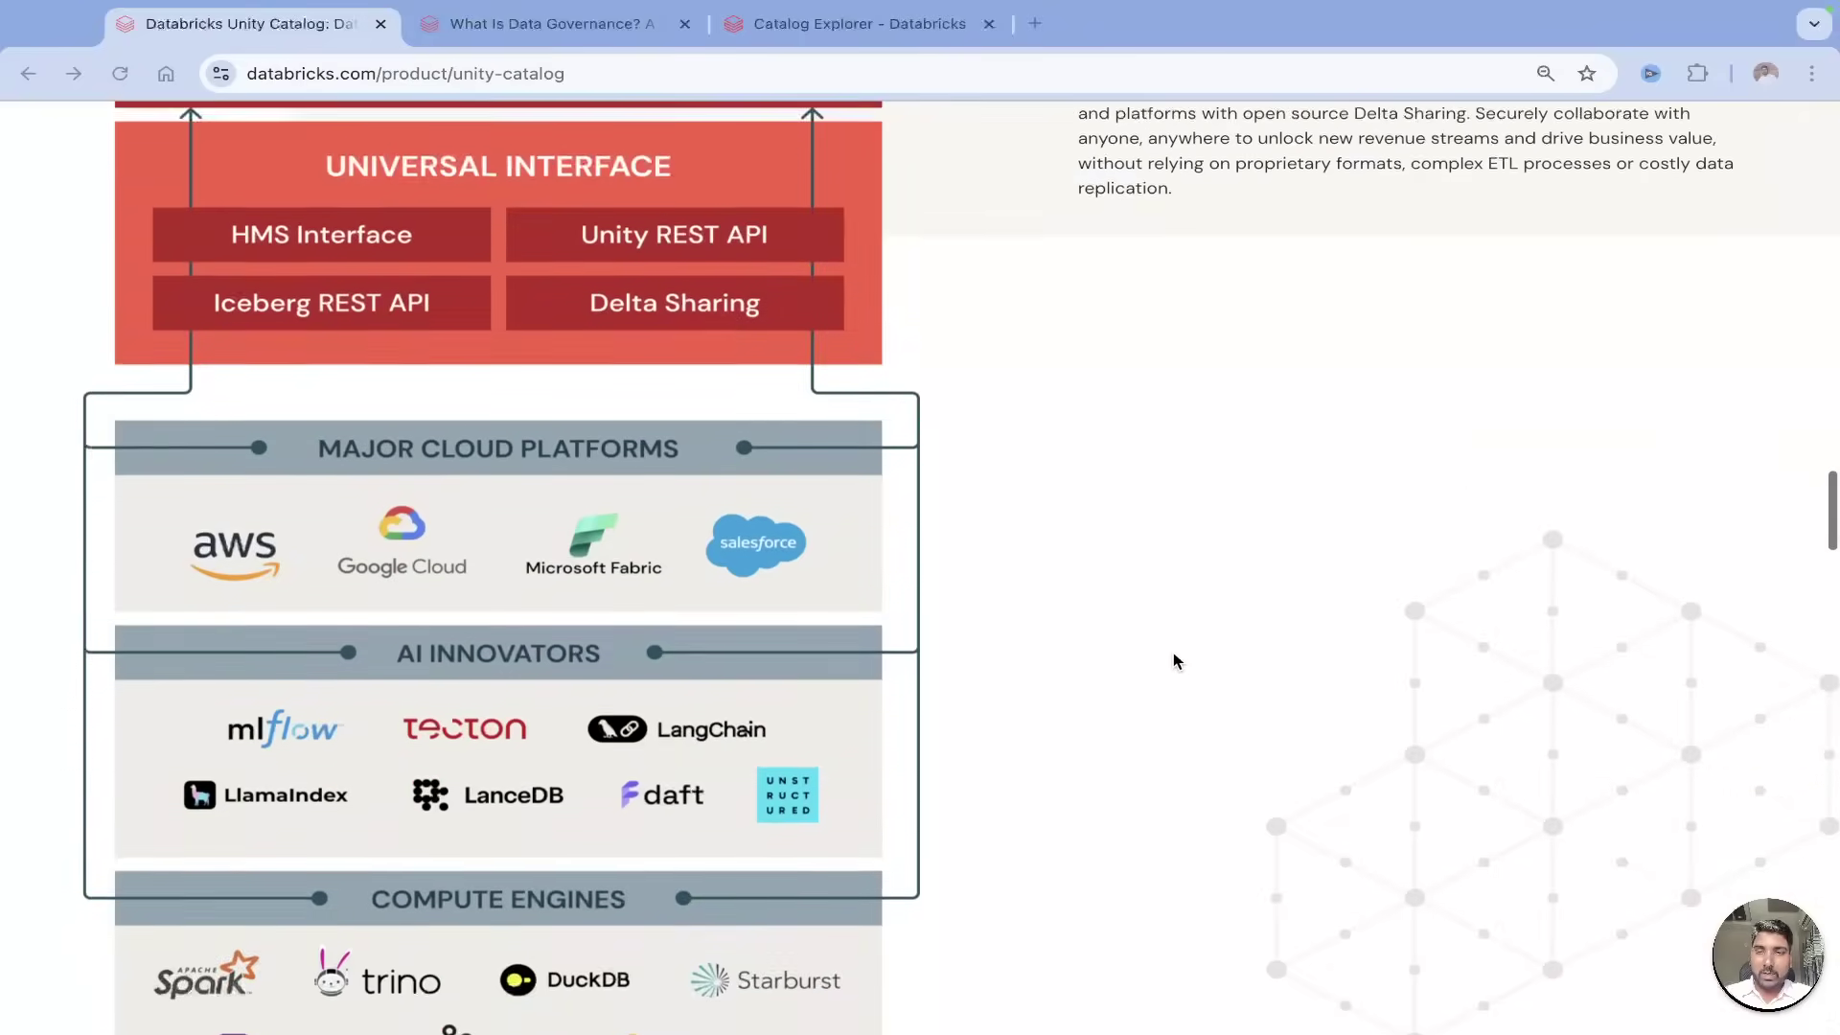
scroll(1176, 661, "down", 3)
scroll(1176, 661, "down", 3)
scroll(1177, 661, "down", 3)
scroll(1176, 663, "down", 3)
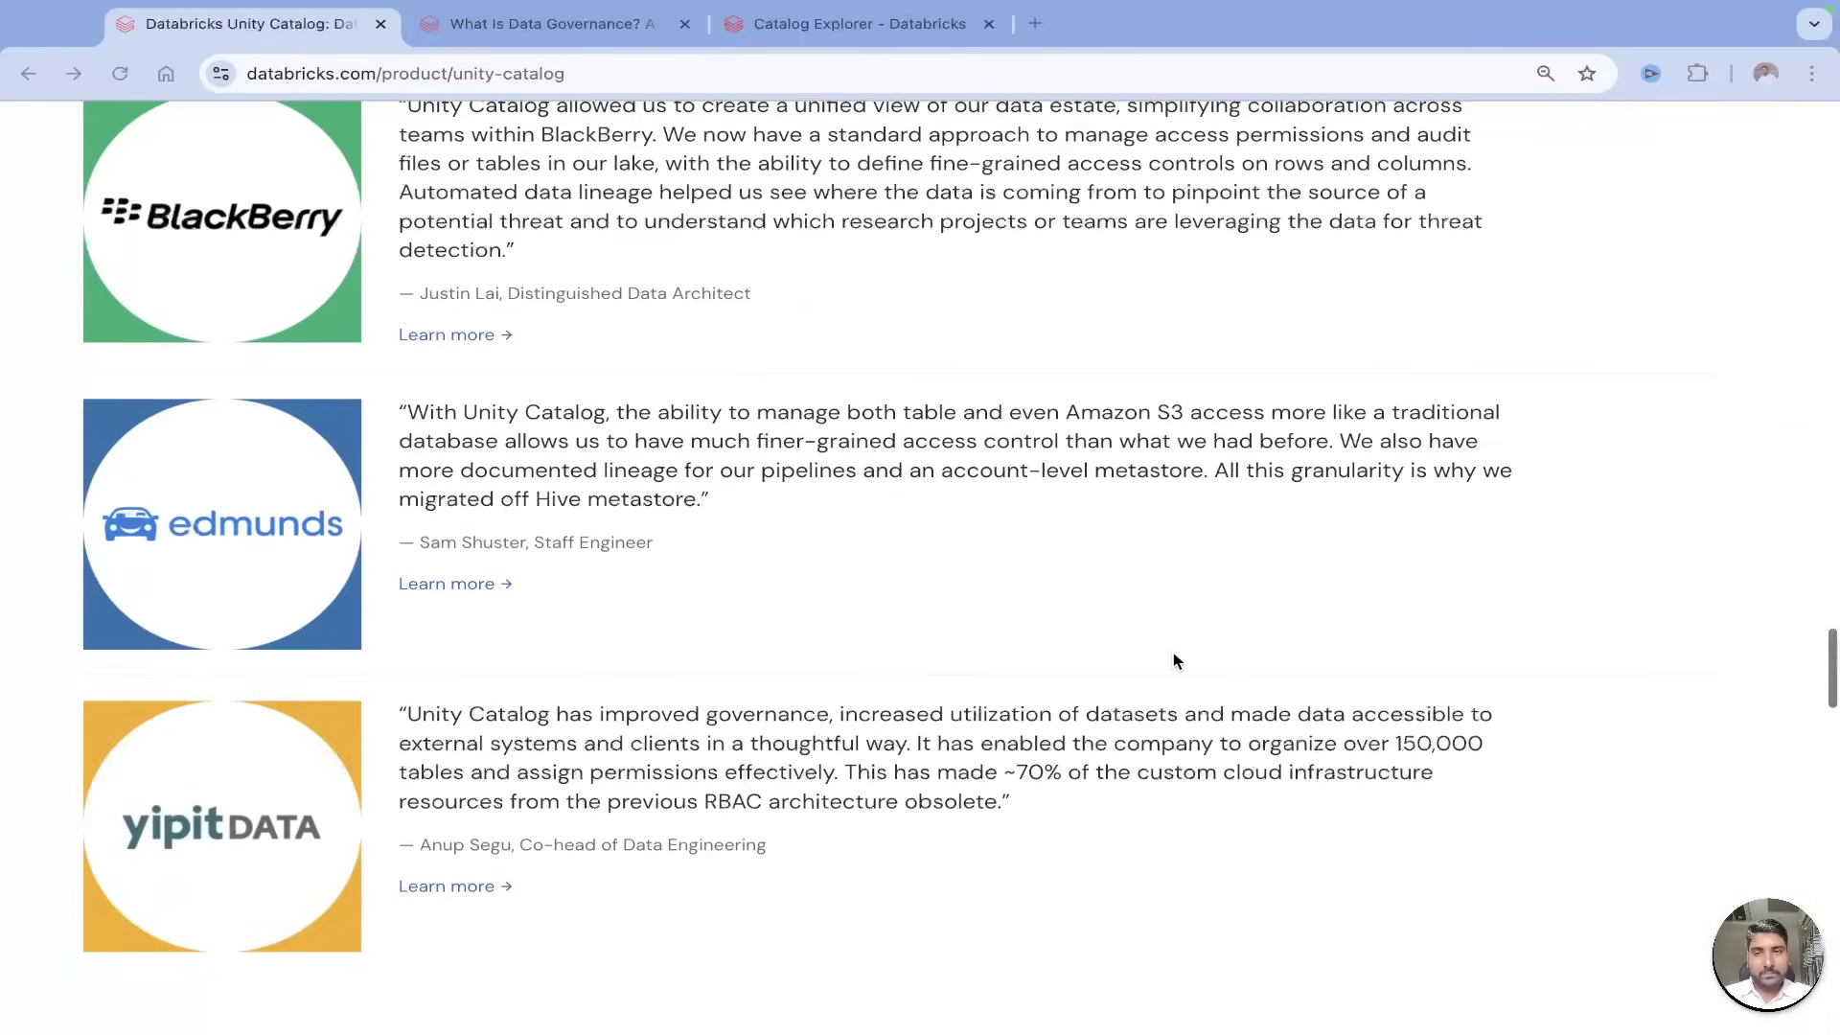
scroll(1176, 662, "down", 3)
scroll(1176, 661, "down", 2)
scroll(1176, 663, "down", 1)
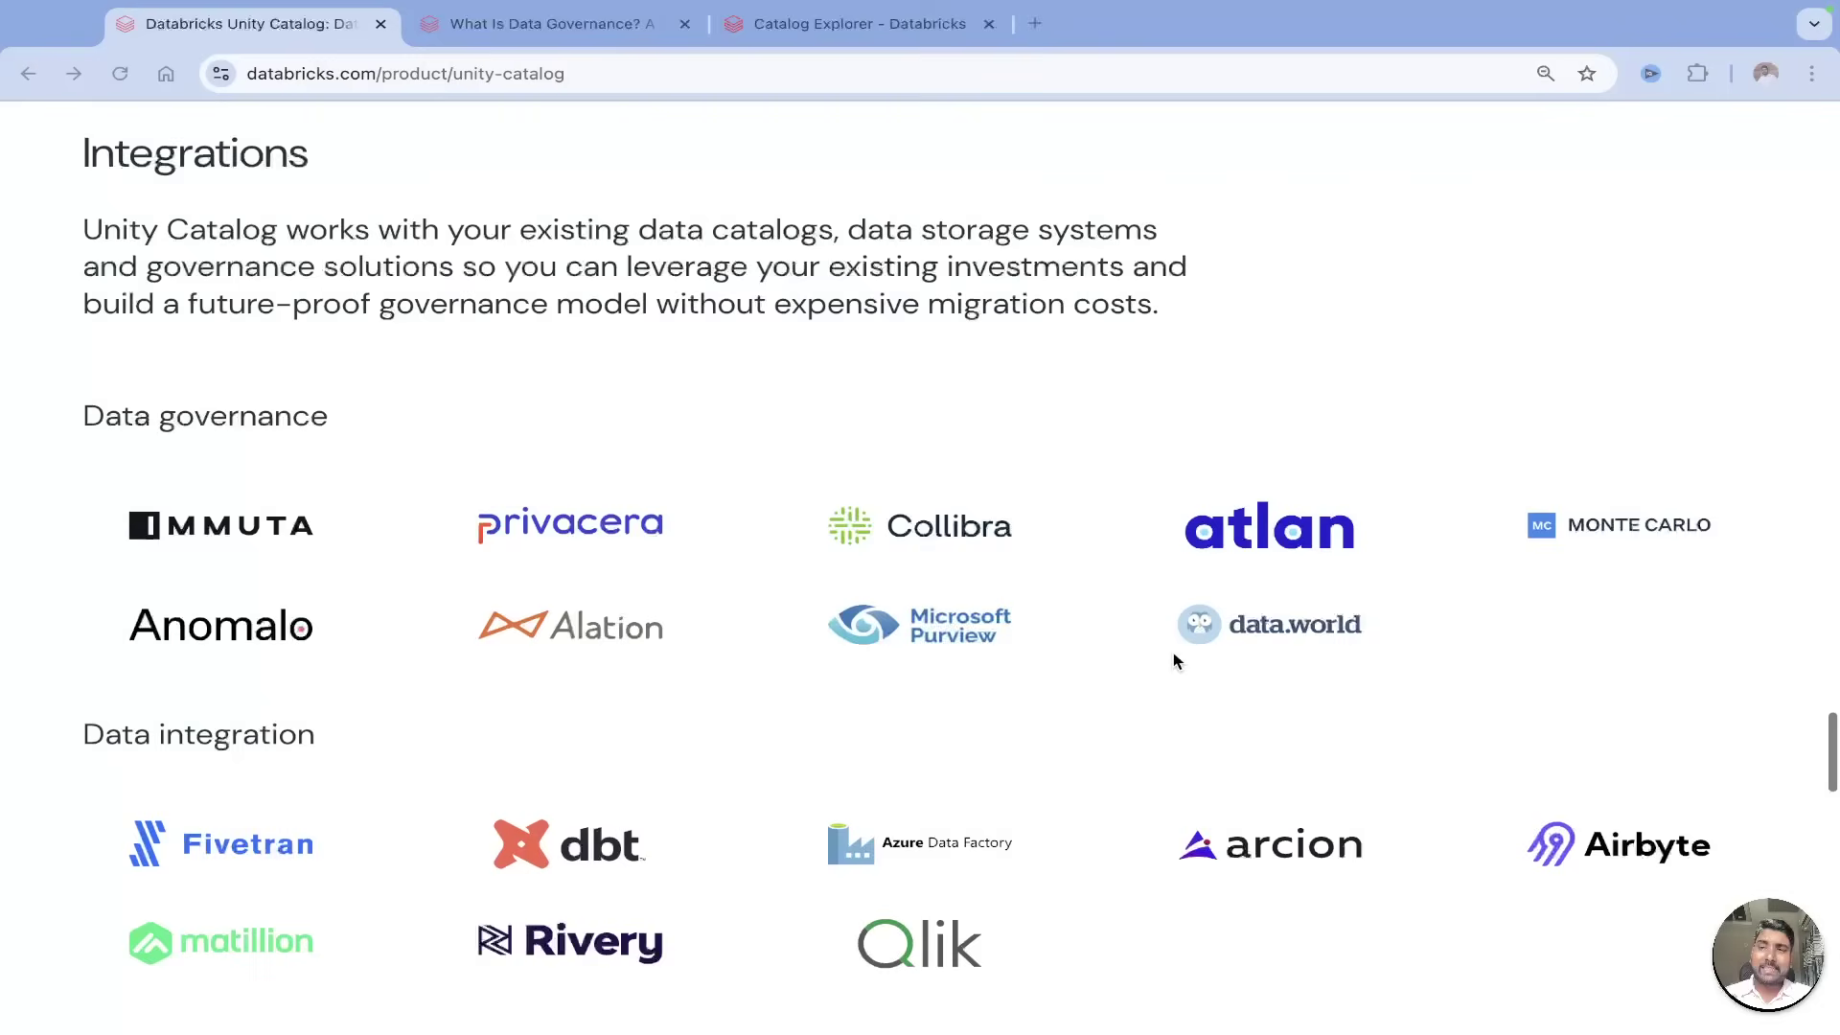
scroll(1176, 662, "down", 1)
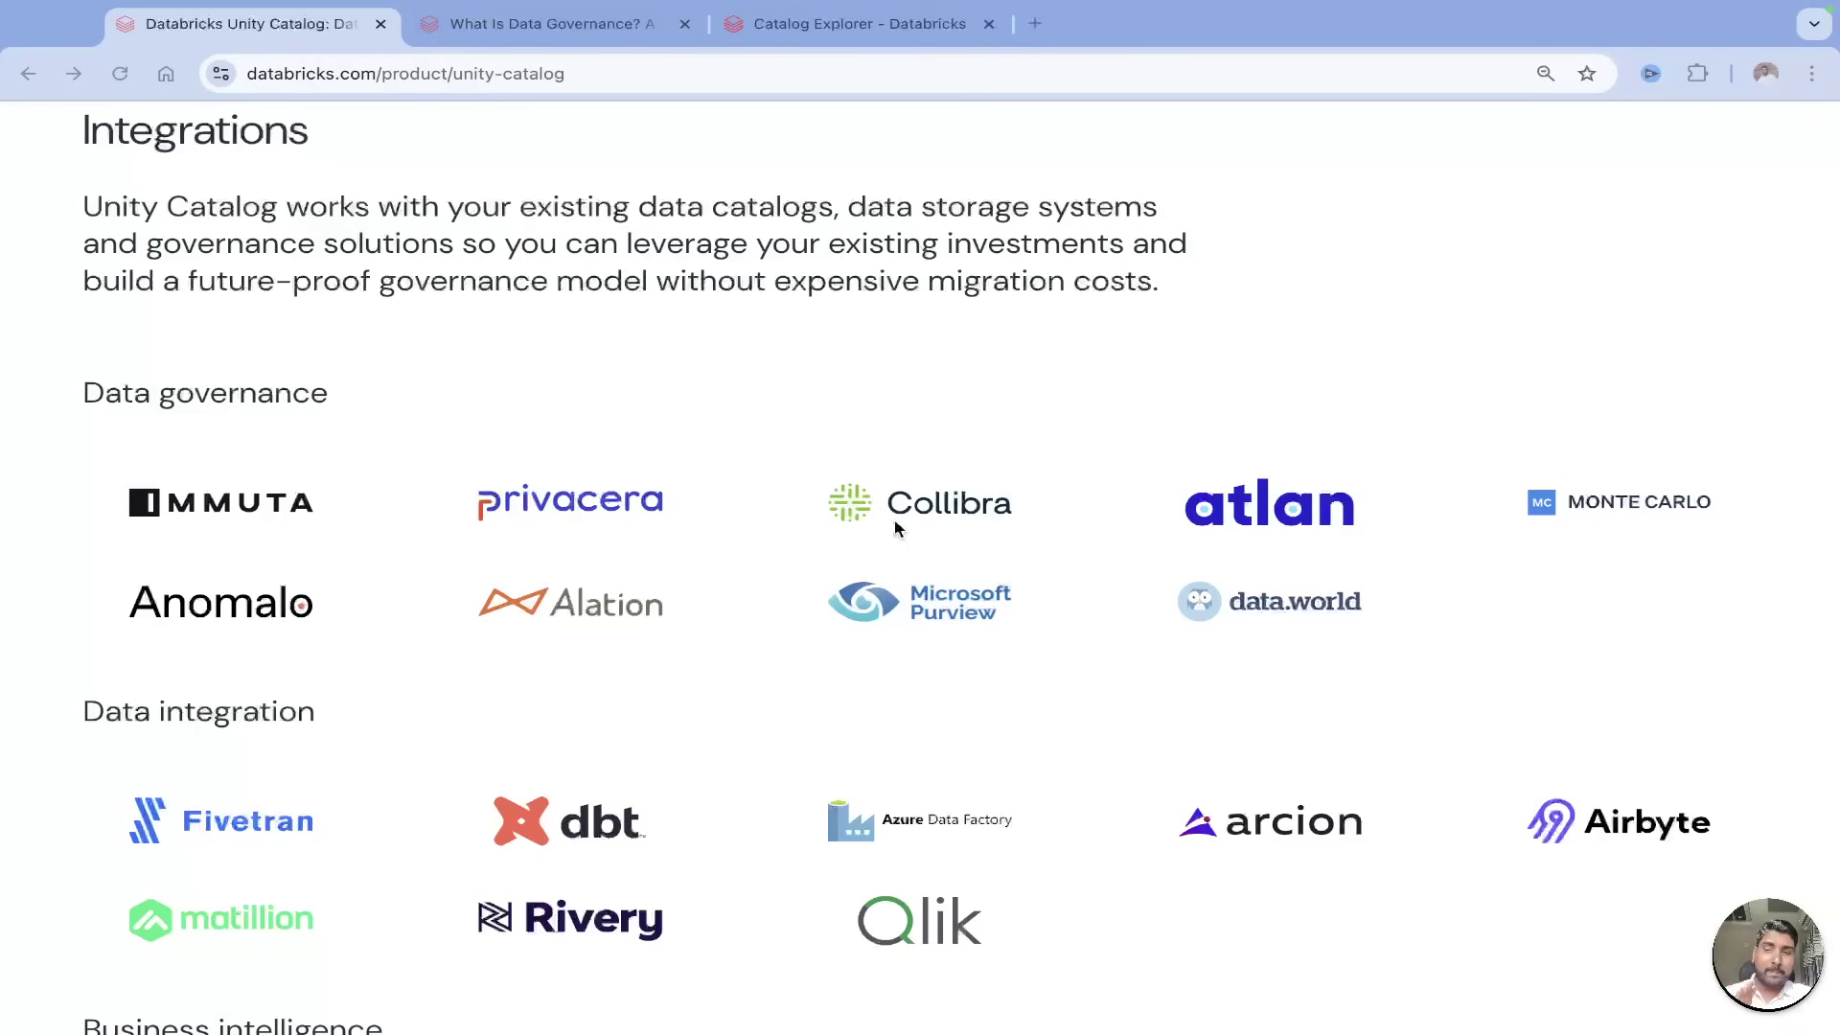
scroll(895, 528, "down", 5)
scroll(896, 527, "down", 5)
scroll(896, 528, "down", 1)
scroll(896, 528, "up", 10)
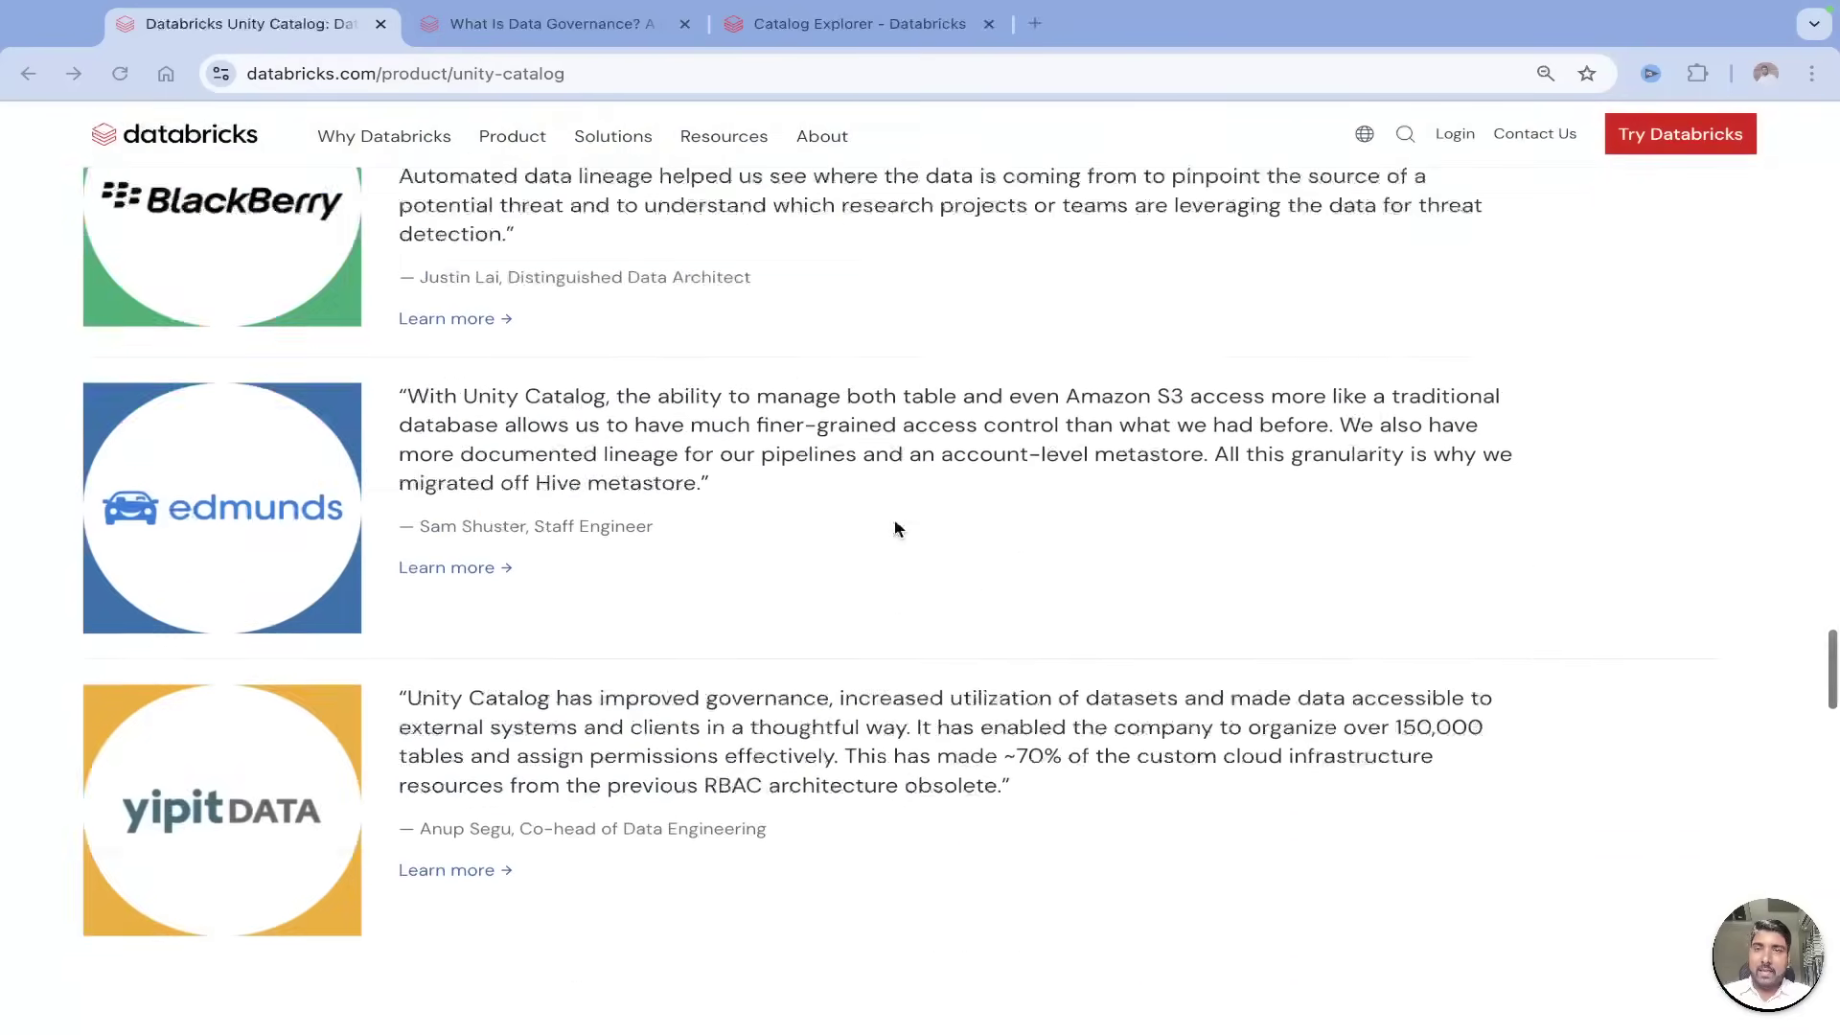
scroll(895, 527, "up", 10)
scroll(895, 528, "up", 5)
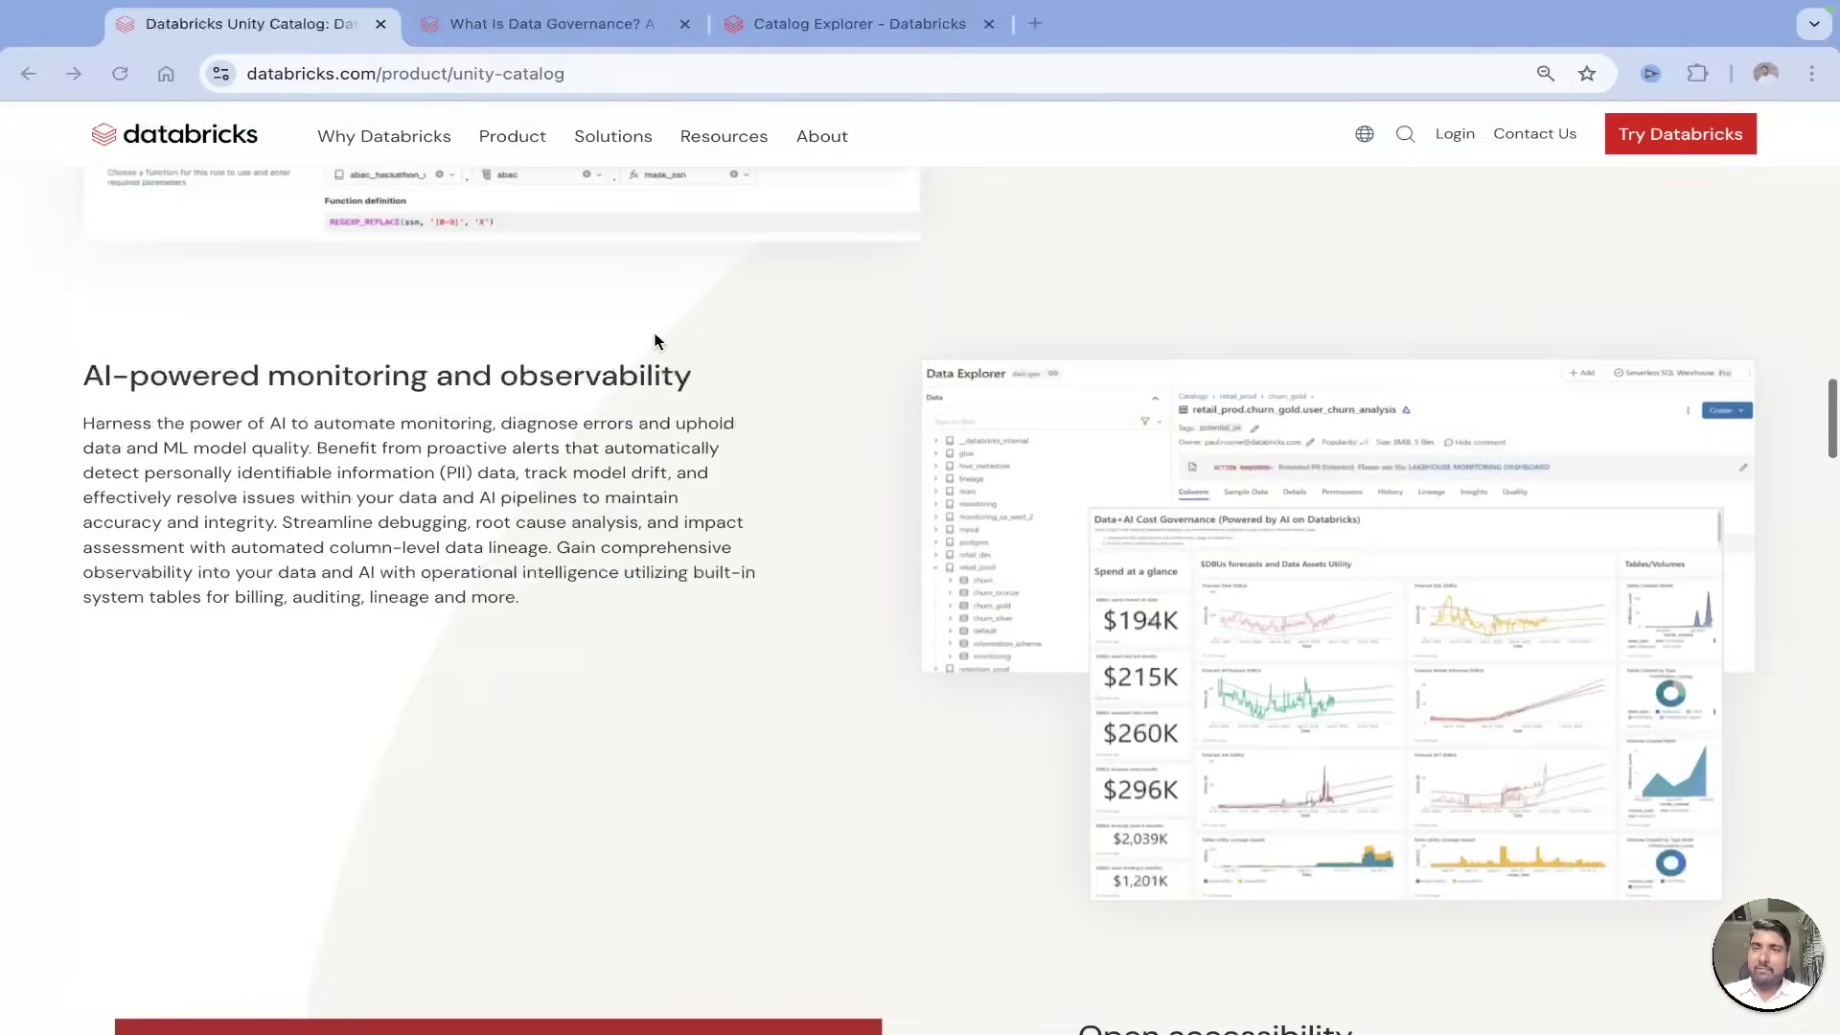
Show the 'What Is Data Governance?' guide and reduce Chrome's zoom from 90% to 80%.
left_click(586, 24)
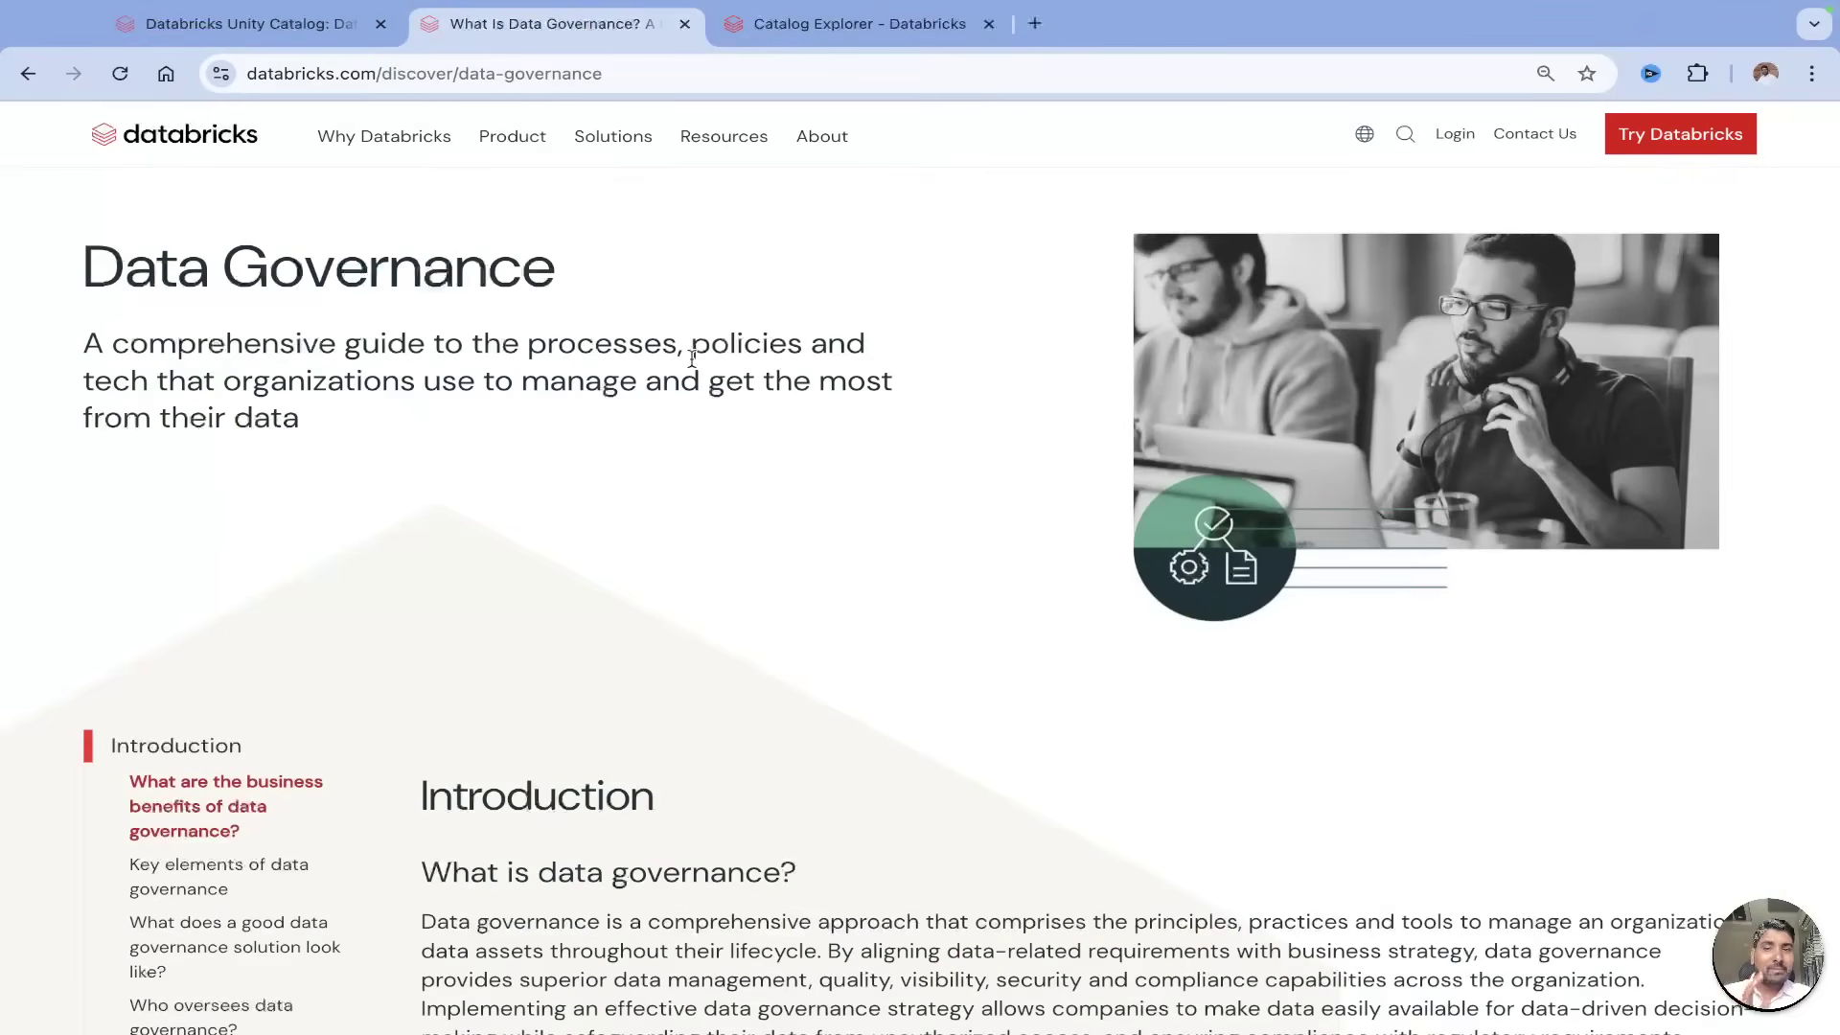
scroll(691, 358, "down", 1)
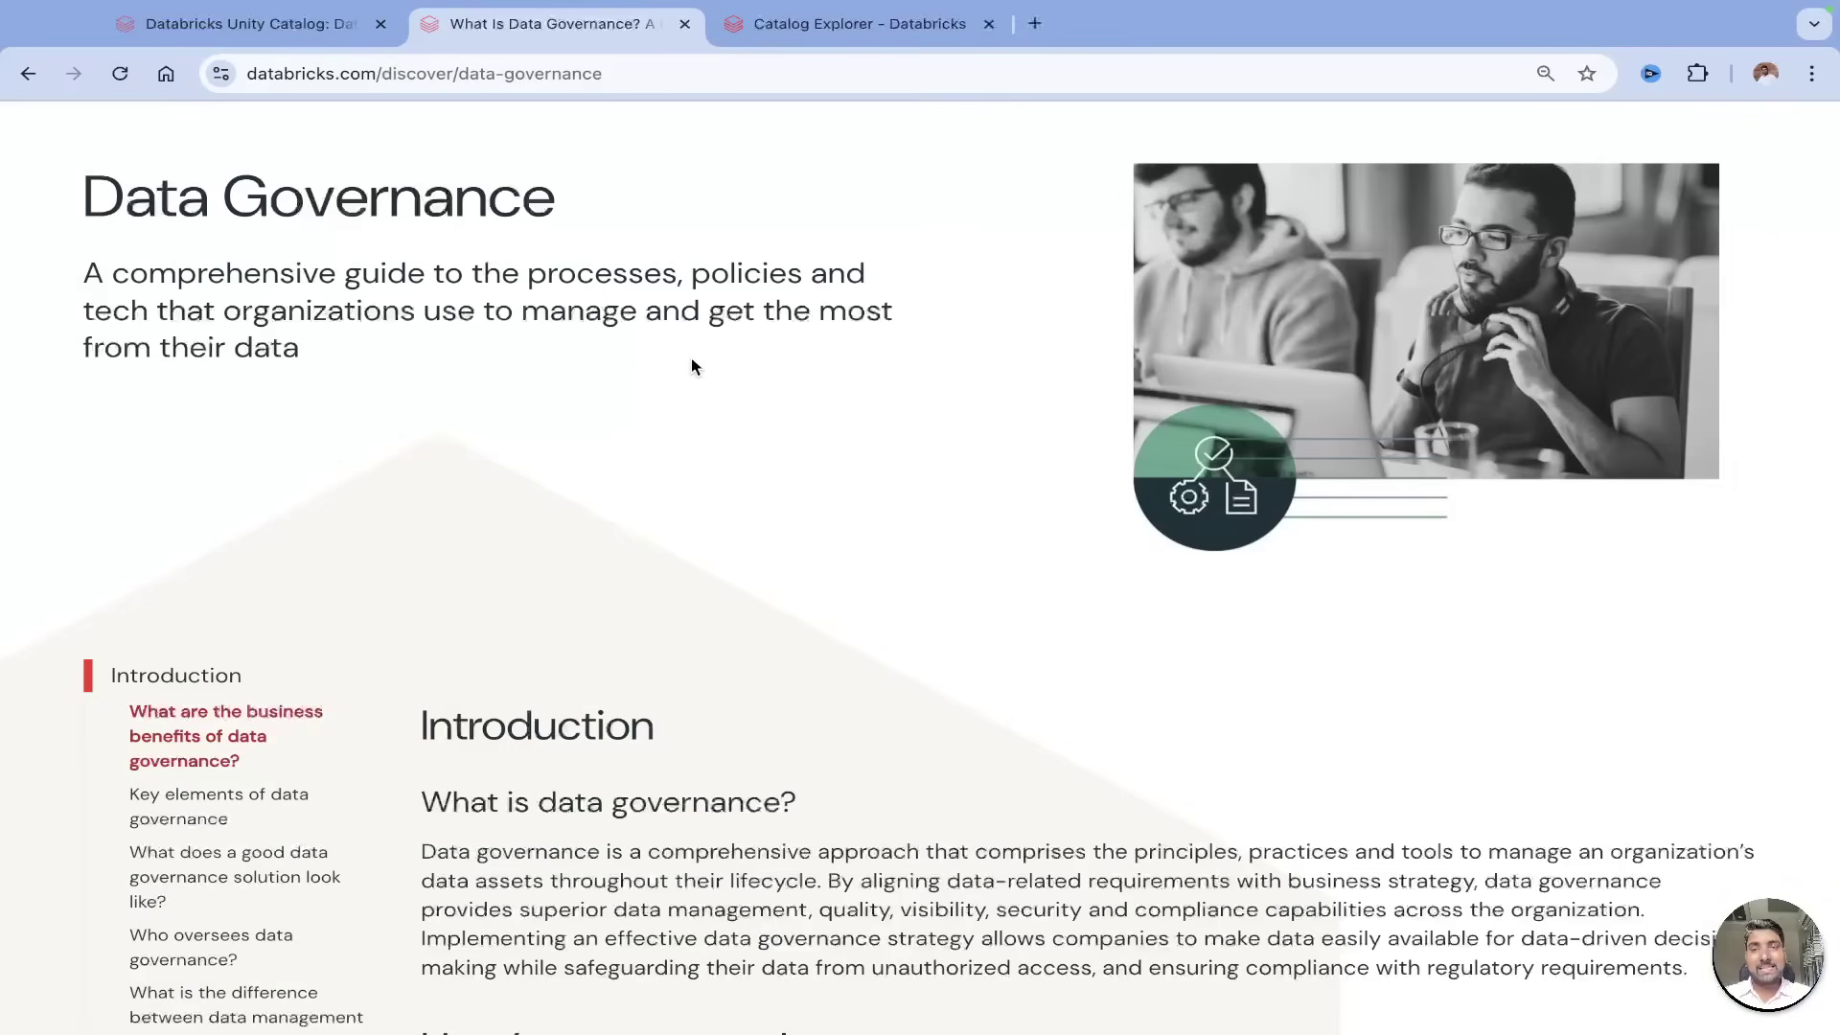
scroll(691, 358, "down", 3)
scroll(691, 358, "down", 3)
scroll(692, 358, "down", 2)
scroll(692, 358, "down", 5)
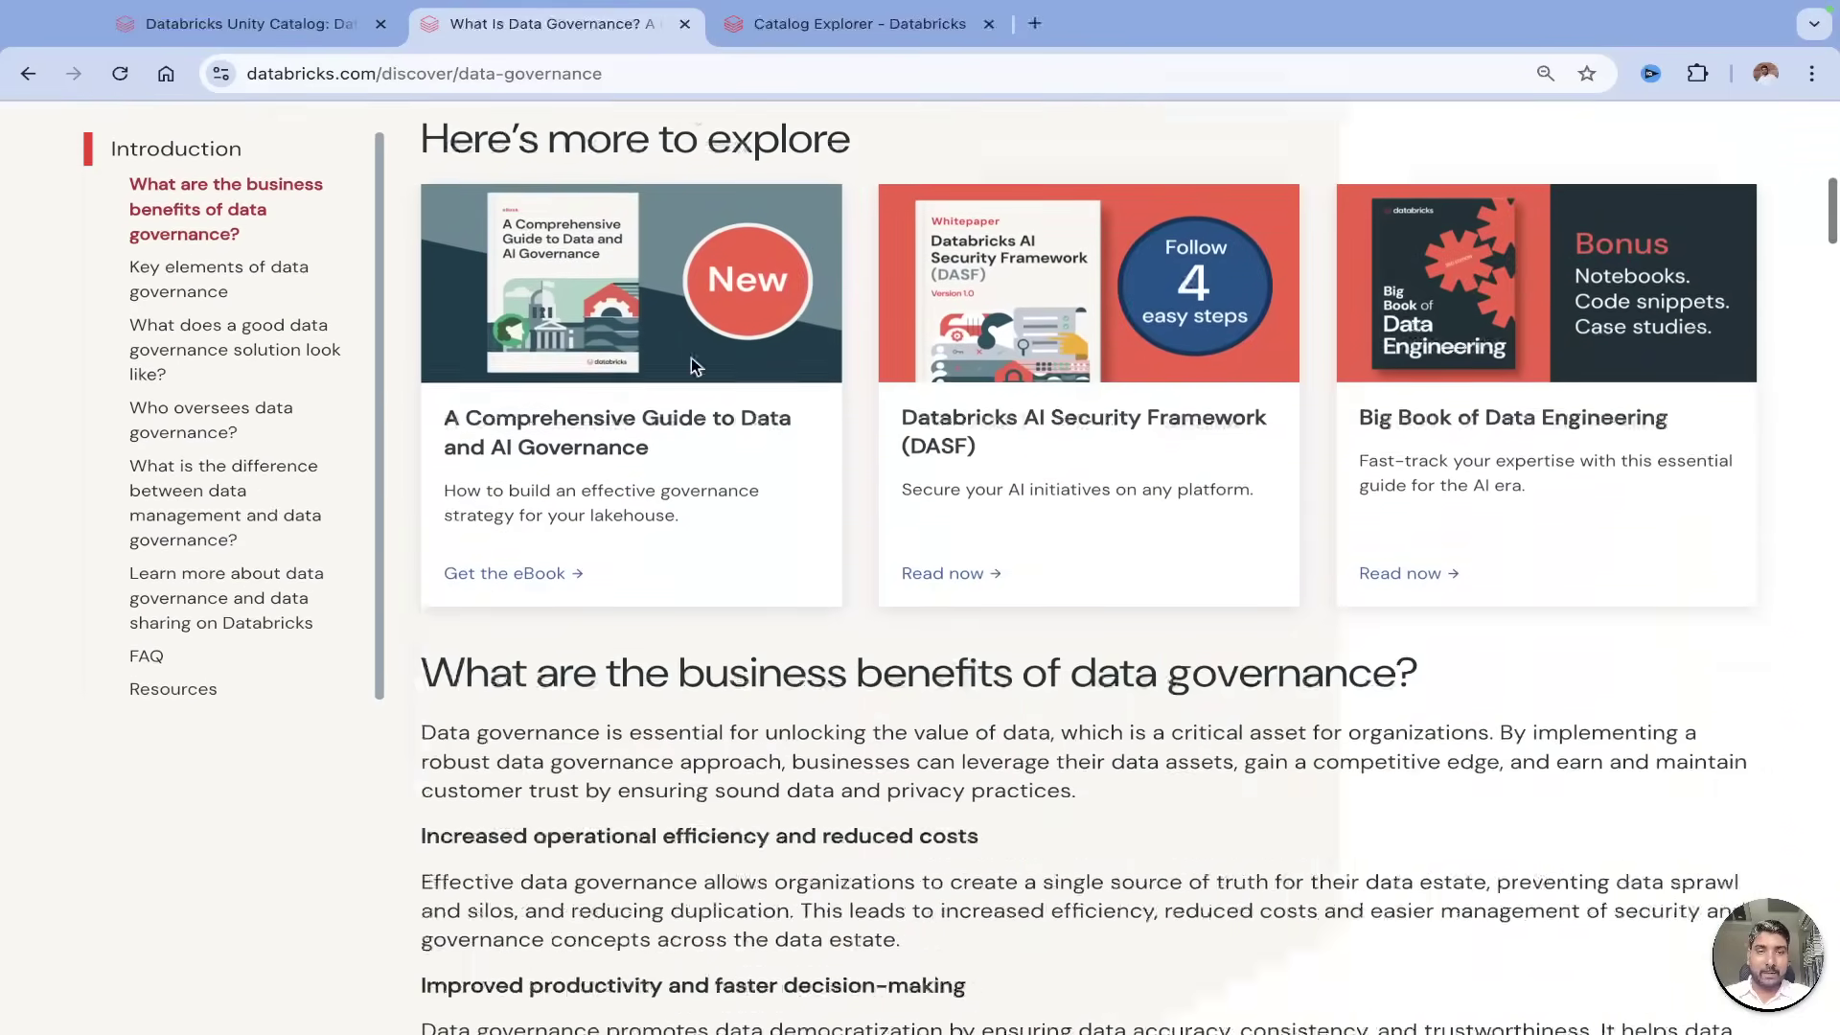
scroll(691, 357, "down", 5)
scroll(691, 358, "down", 3)
scroll(691, 358, "down", 2)
scroll(692, 359, "down", 3)
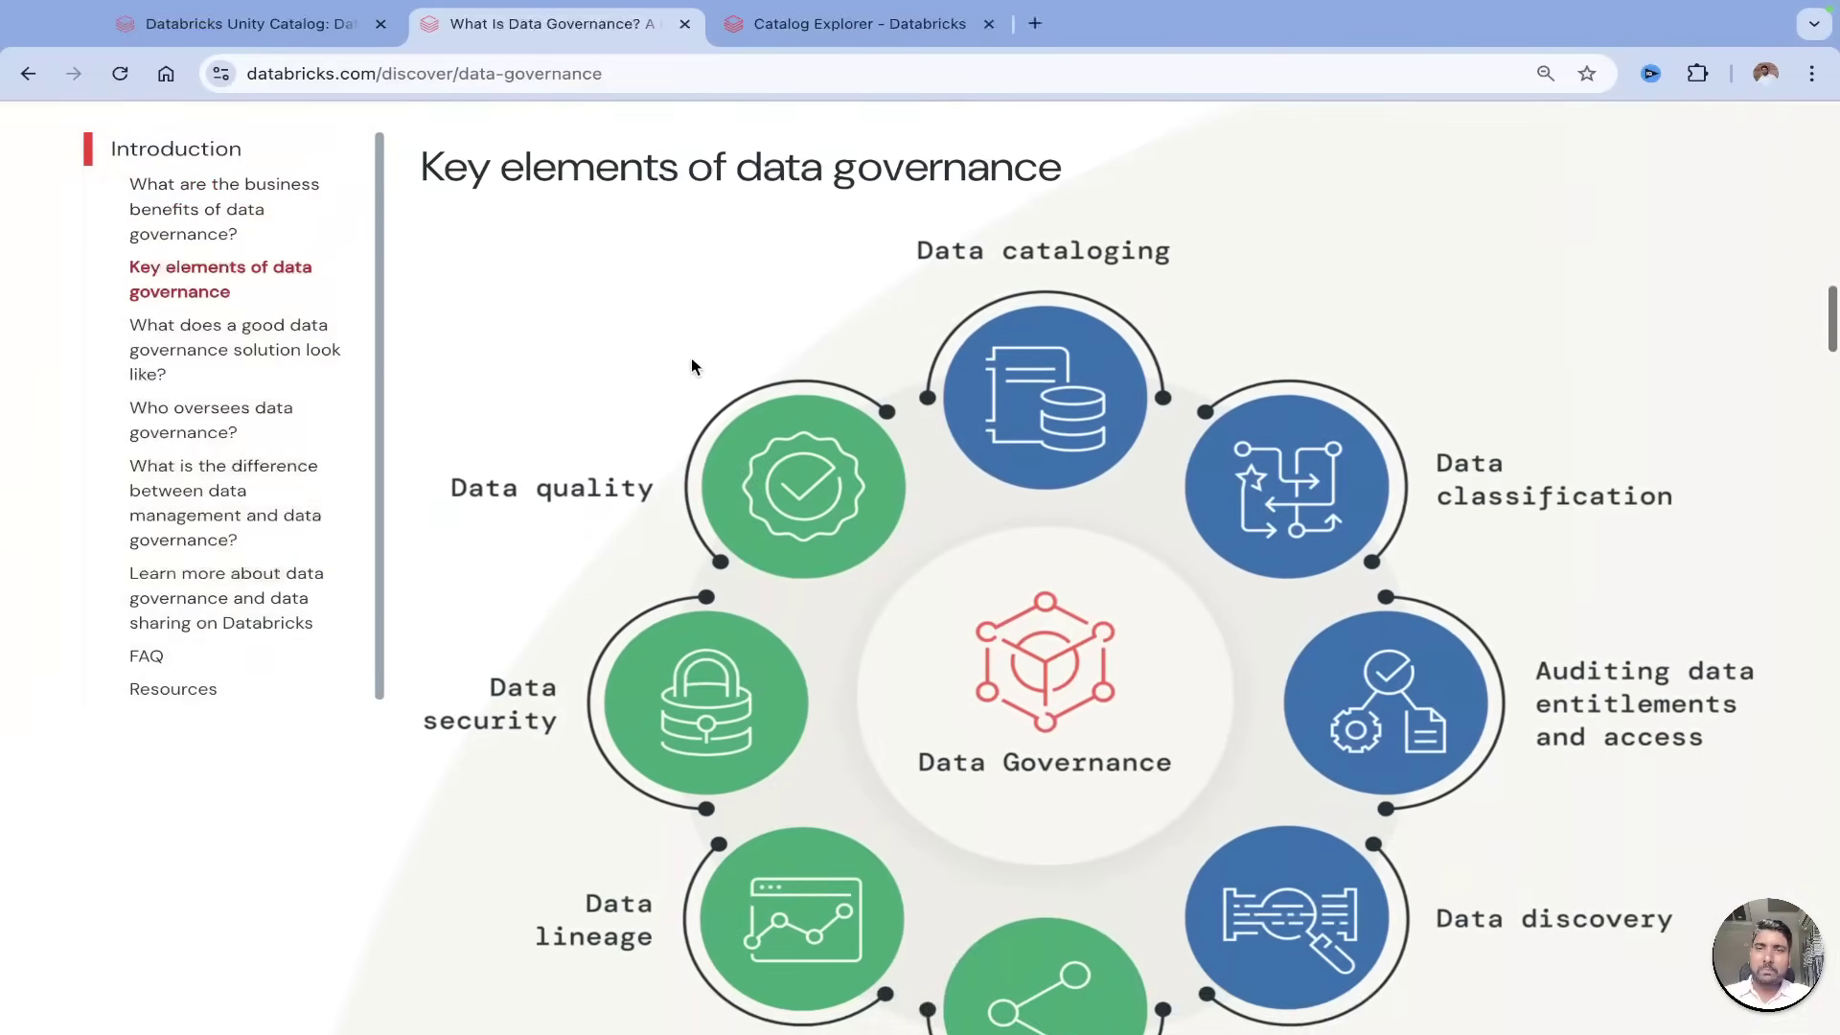
scroll(692, 359, "down", 2)
scroll(692, 359, "up", 1)
scroll(692, 358, "up", 1)
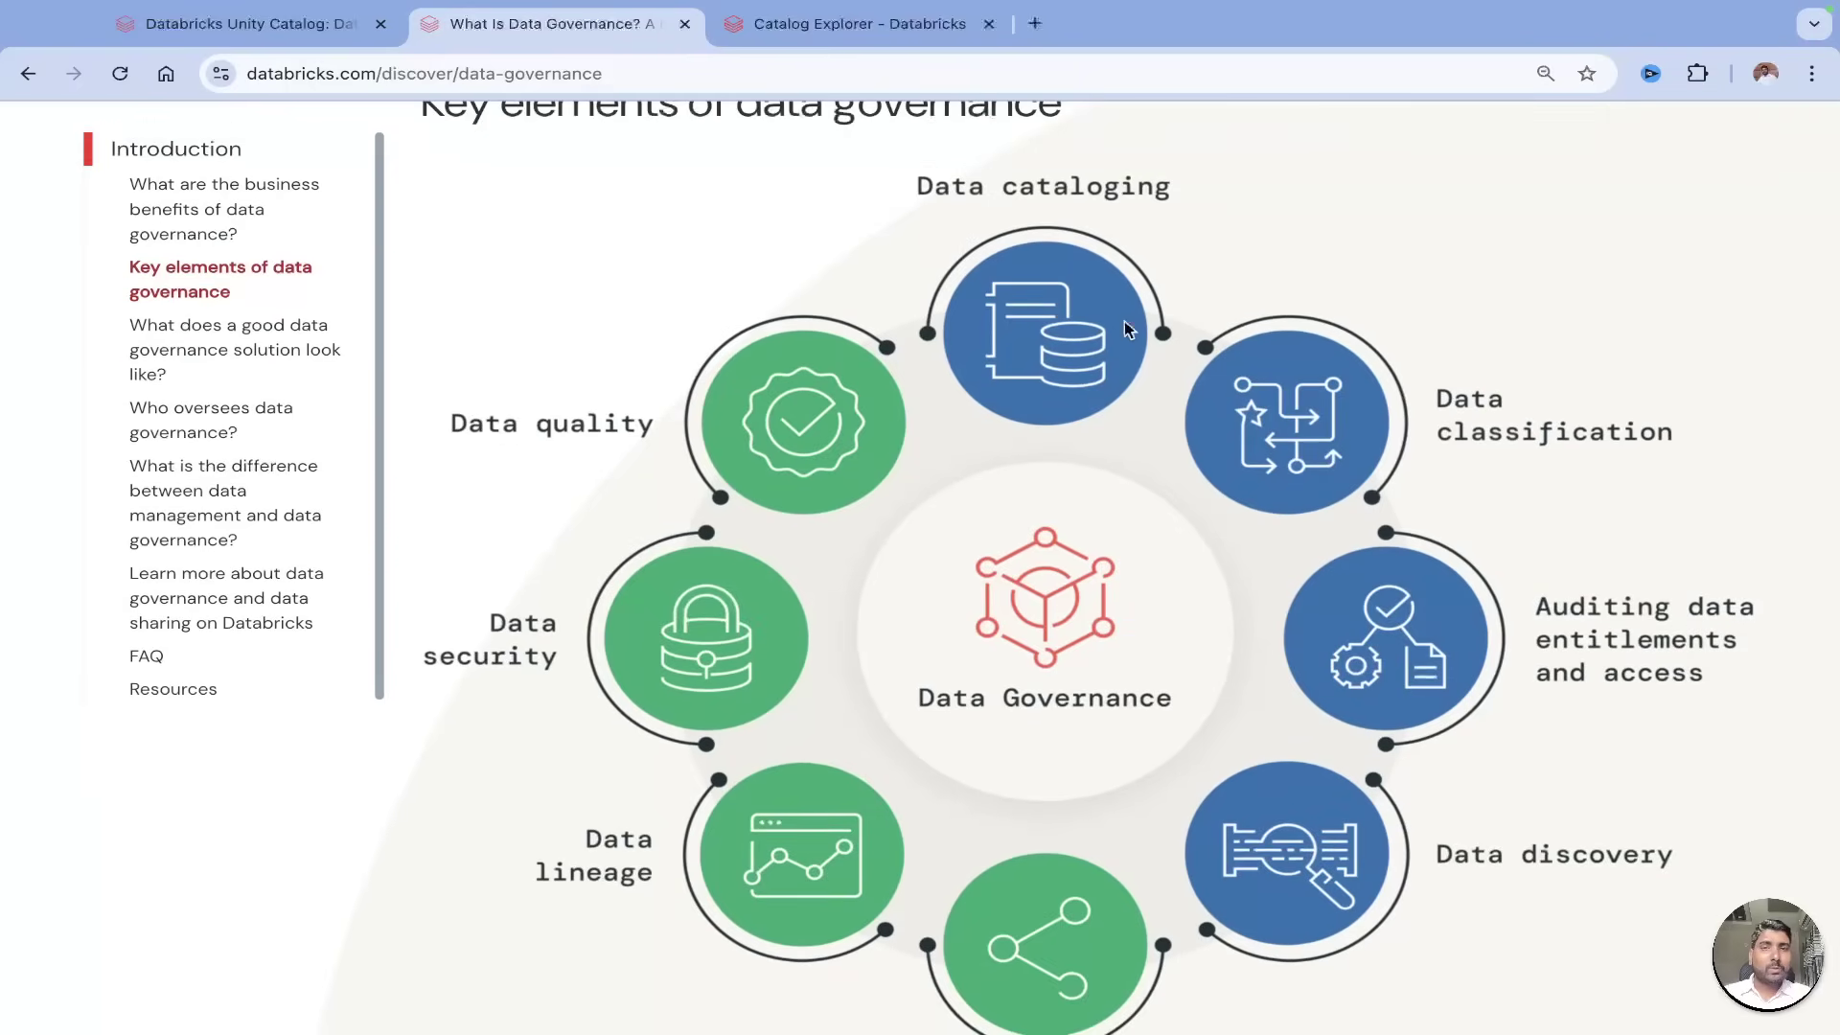
scroll(1125, 321, "down", 1)
scroll(1124, 321, "up", 1)
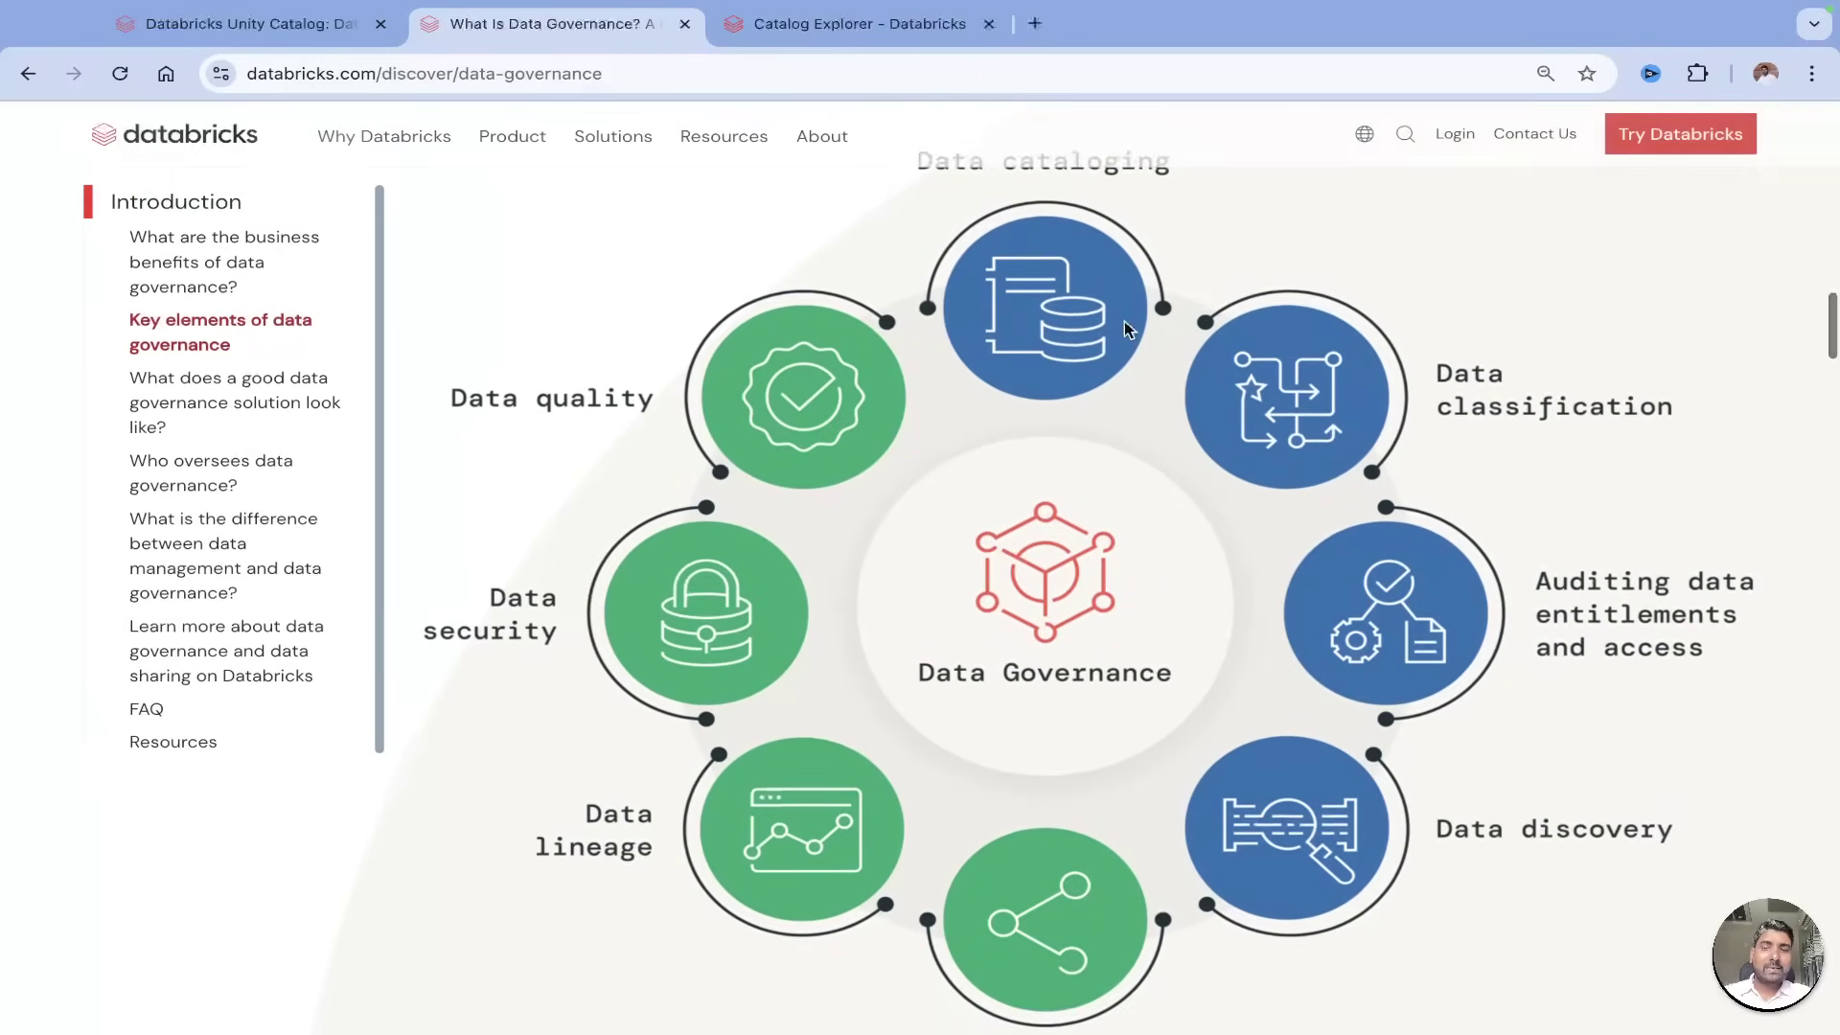
left_click(1811, 73)
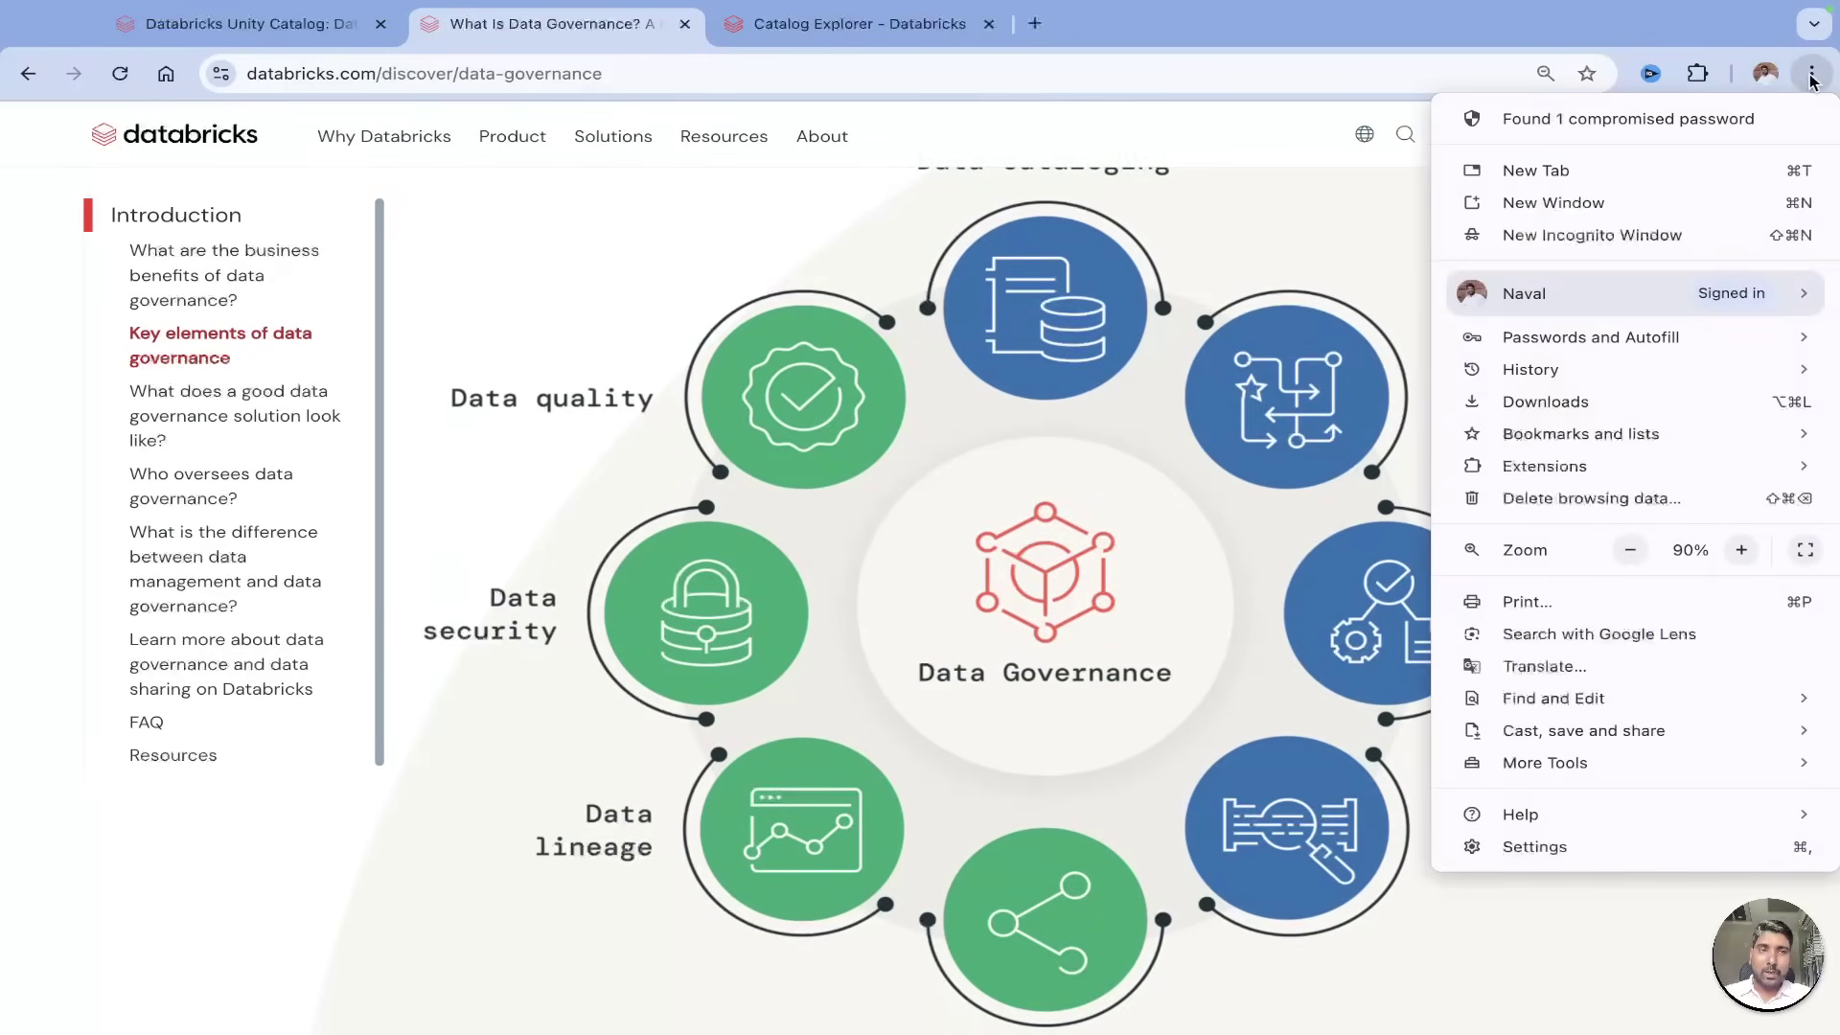
left_click(1631, 549)
left_click(809, 205)
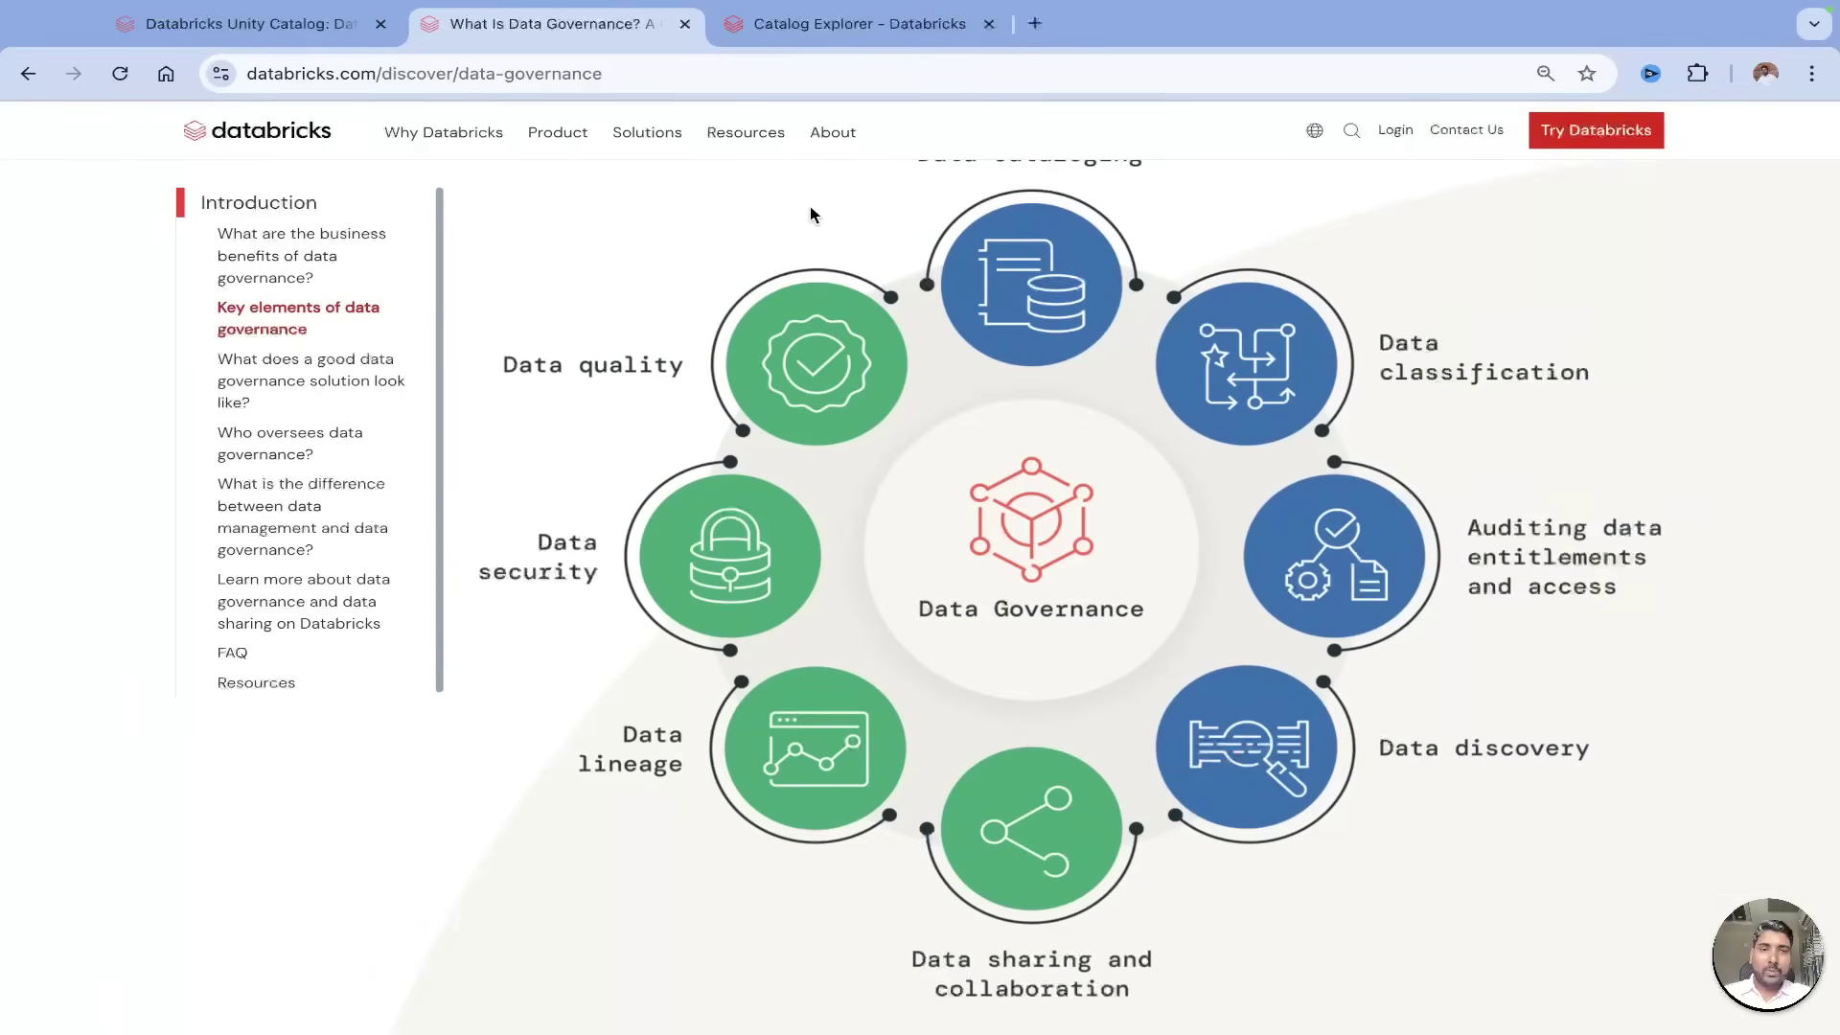
scroll(809, 206, "up", 1)
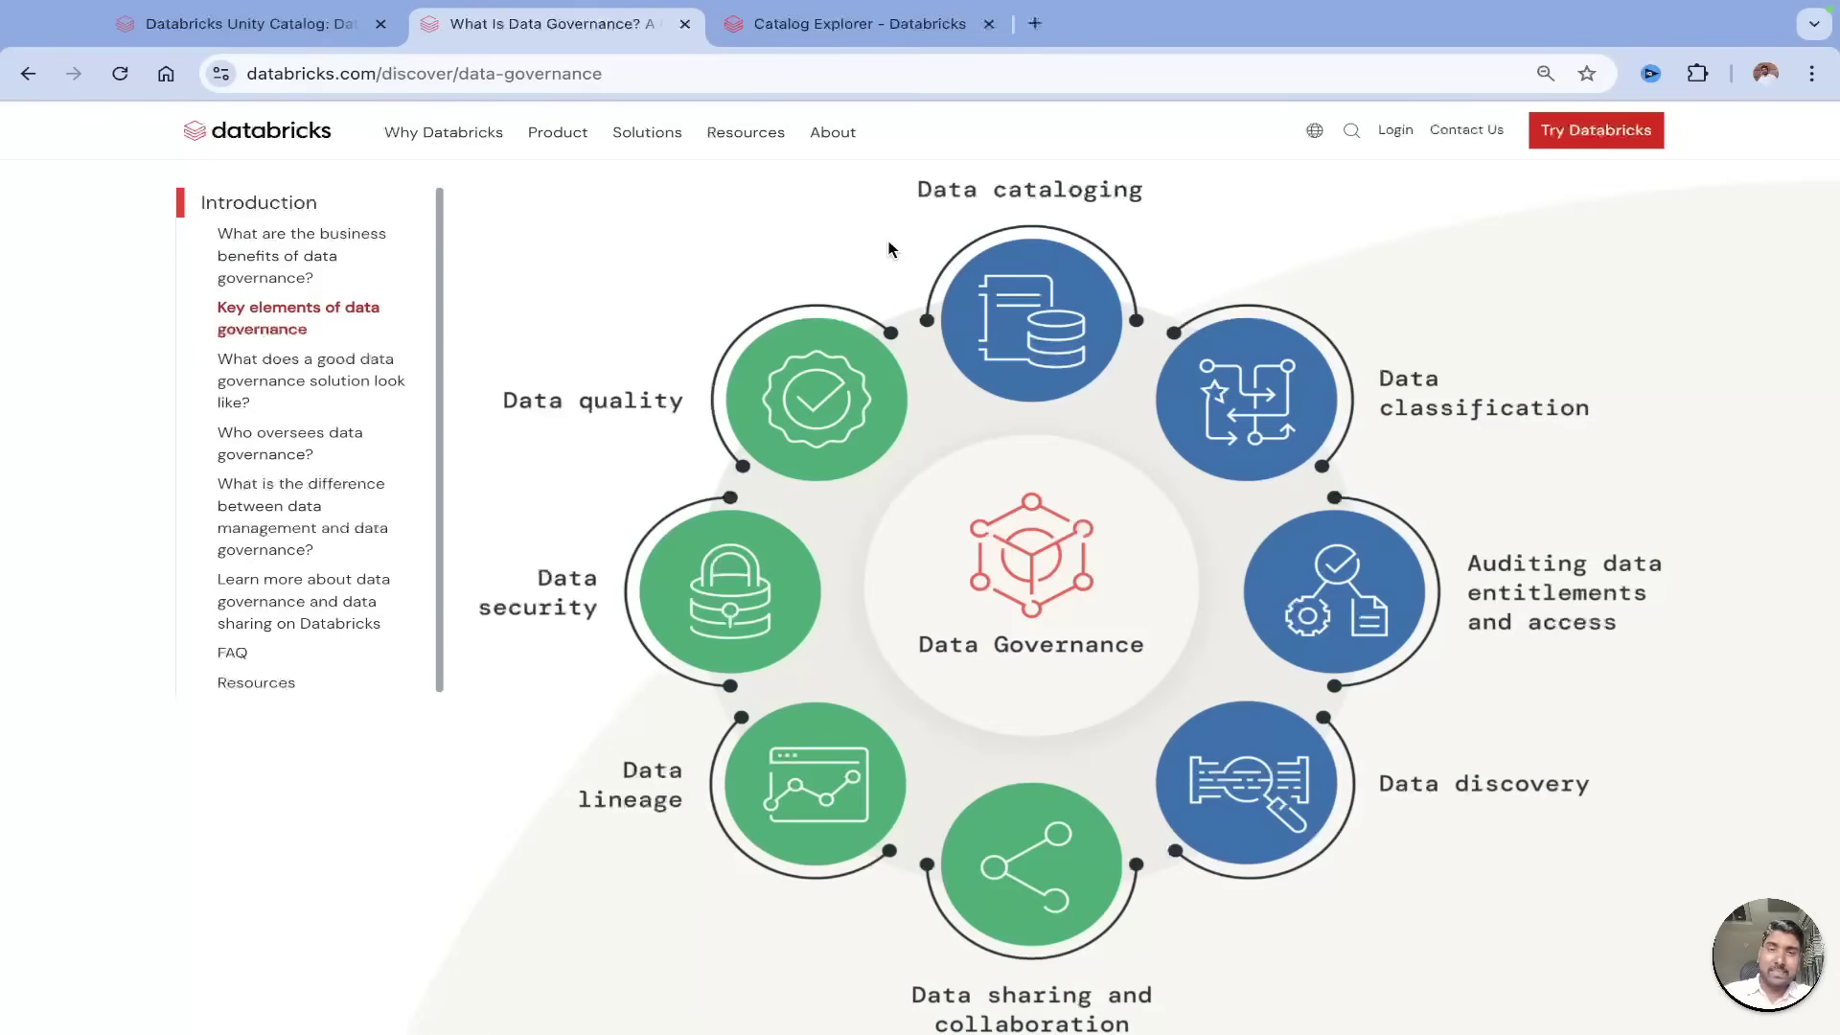
Switch to the 'Catalog Explorer - Databricks' browser tab.
left_click(878, 39)
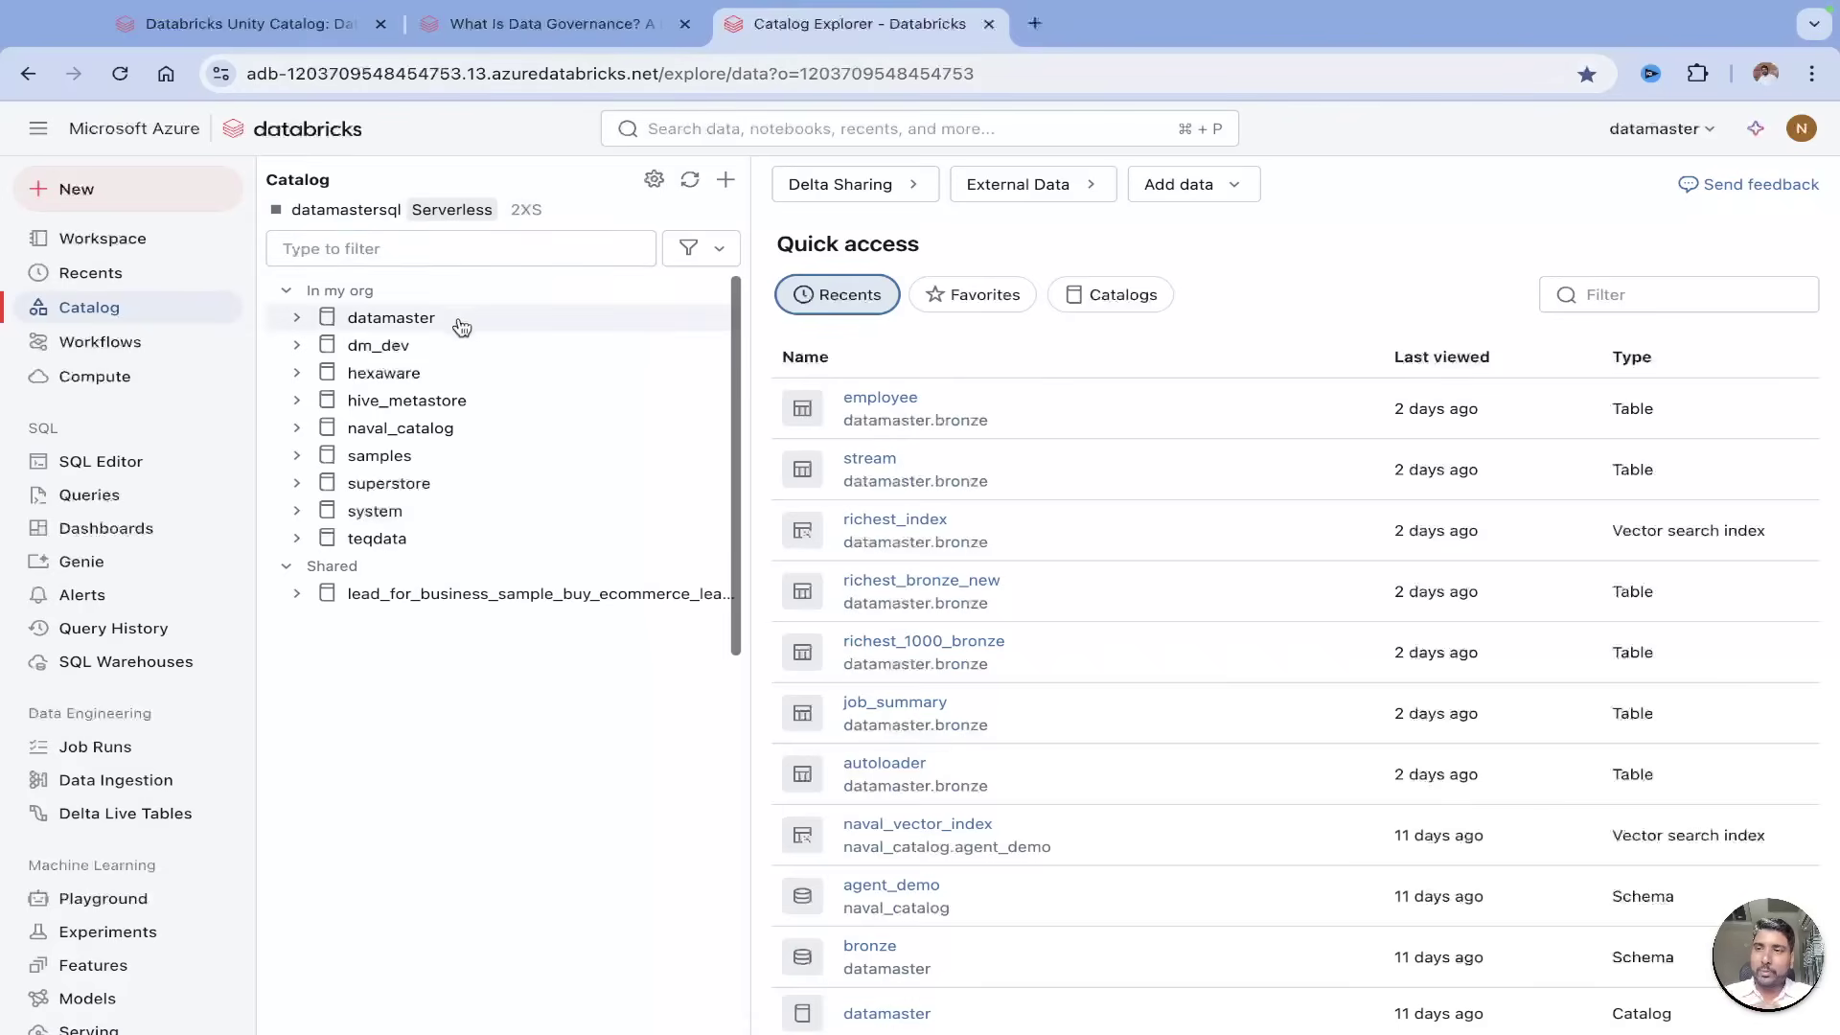
mouse_move(390, 318)
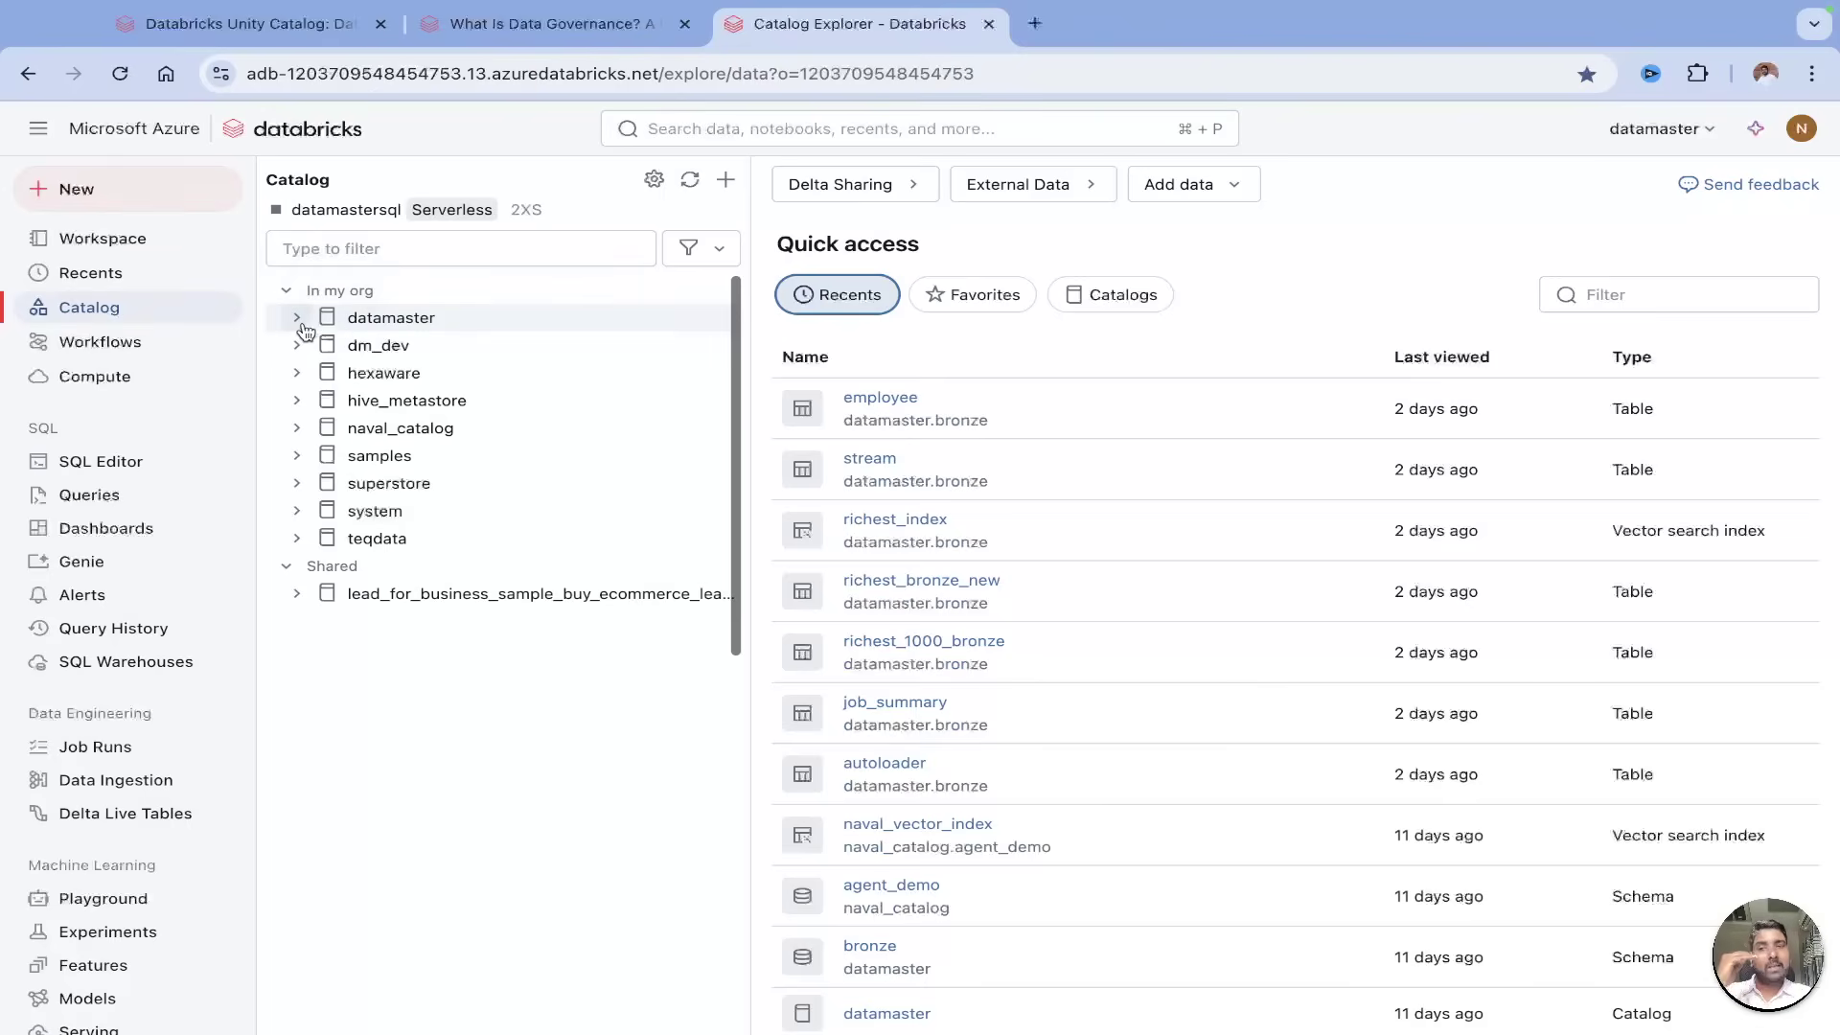
Expand datamaster, bronze, test and test's Volumes, then open the raw_files volume.
left_click(298, 318)
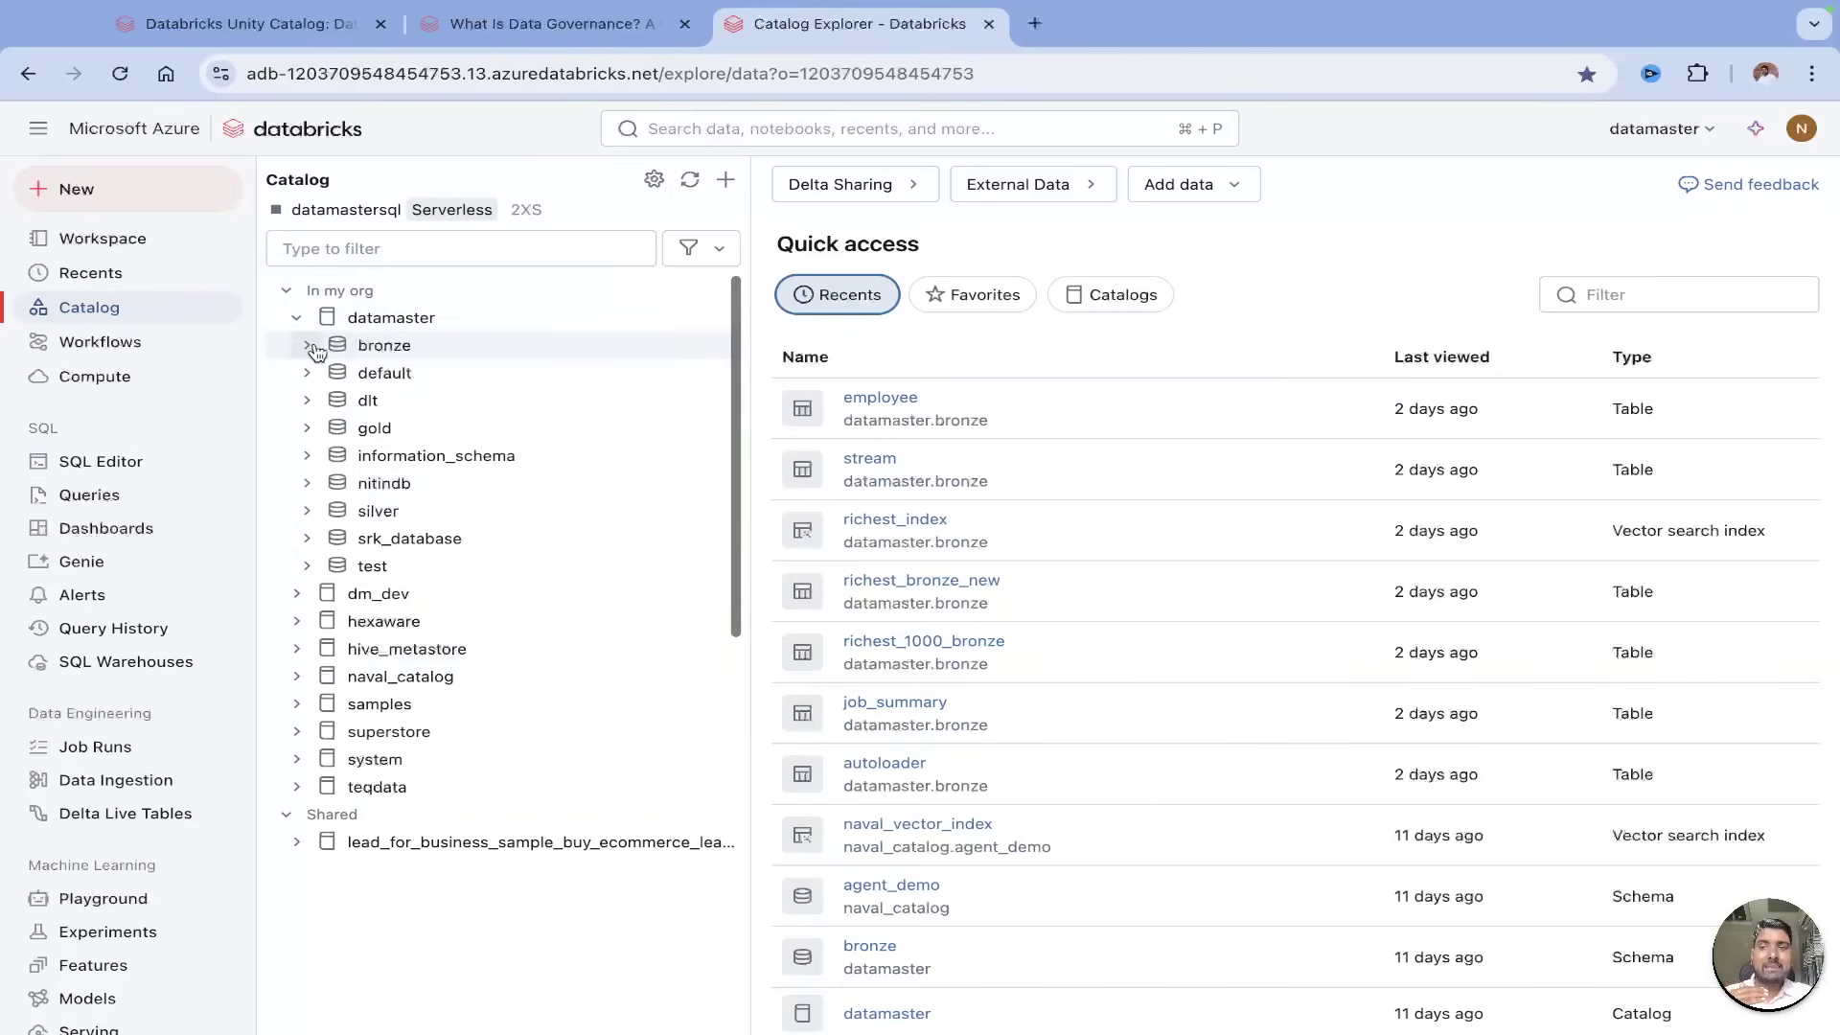
left_click(310, 346)
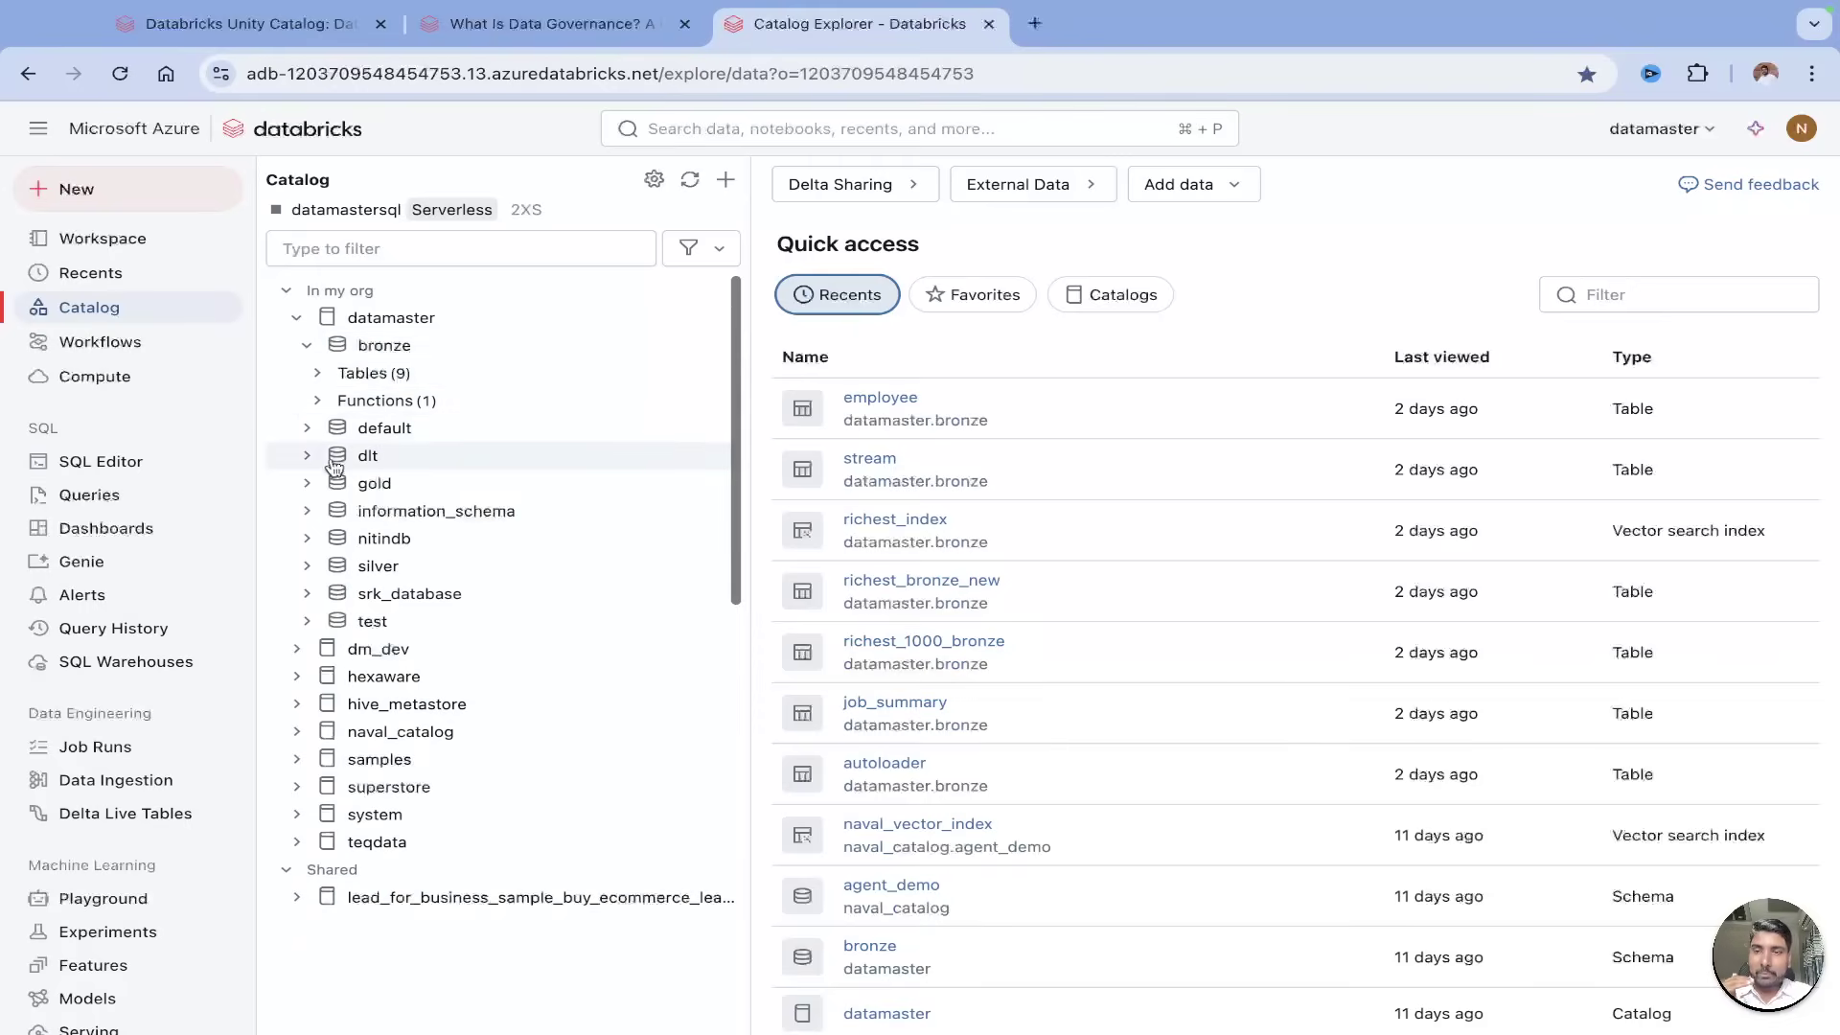
left_click(308, 621)
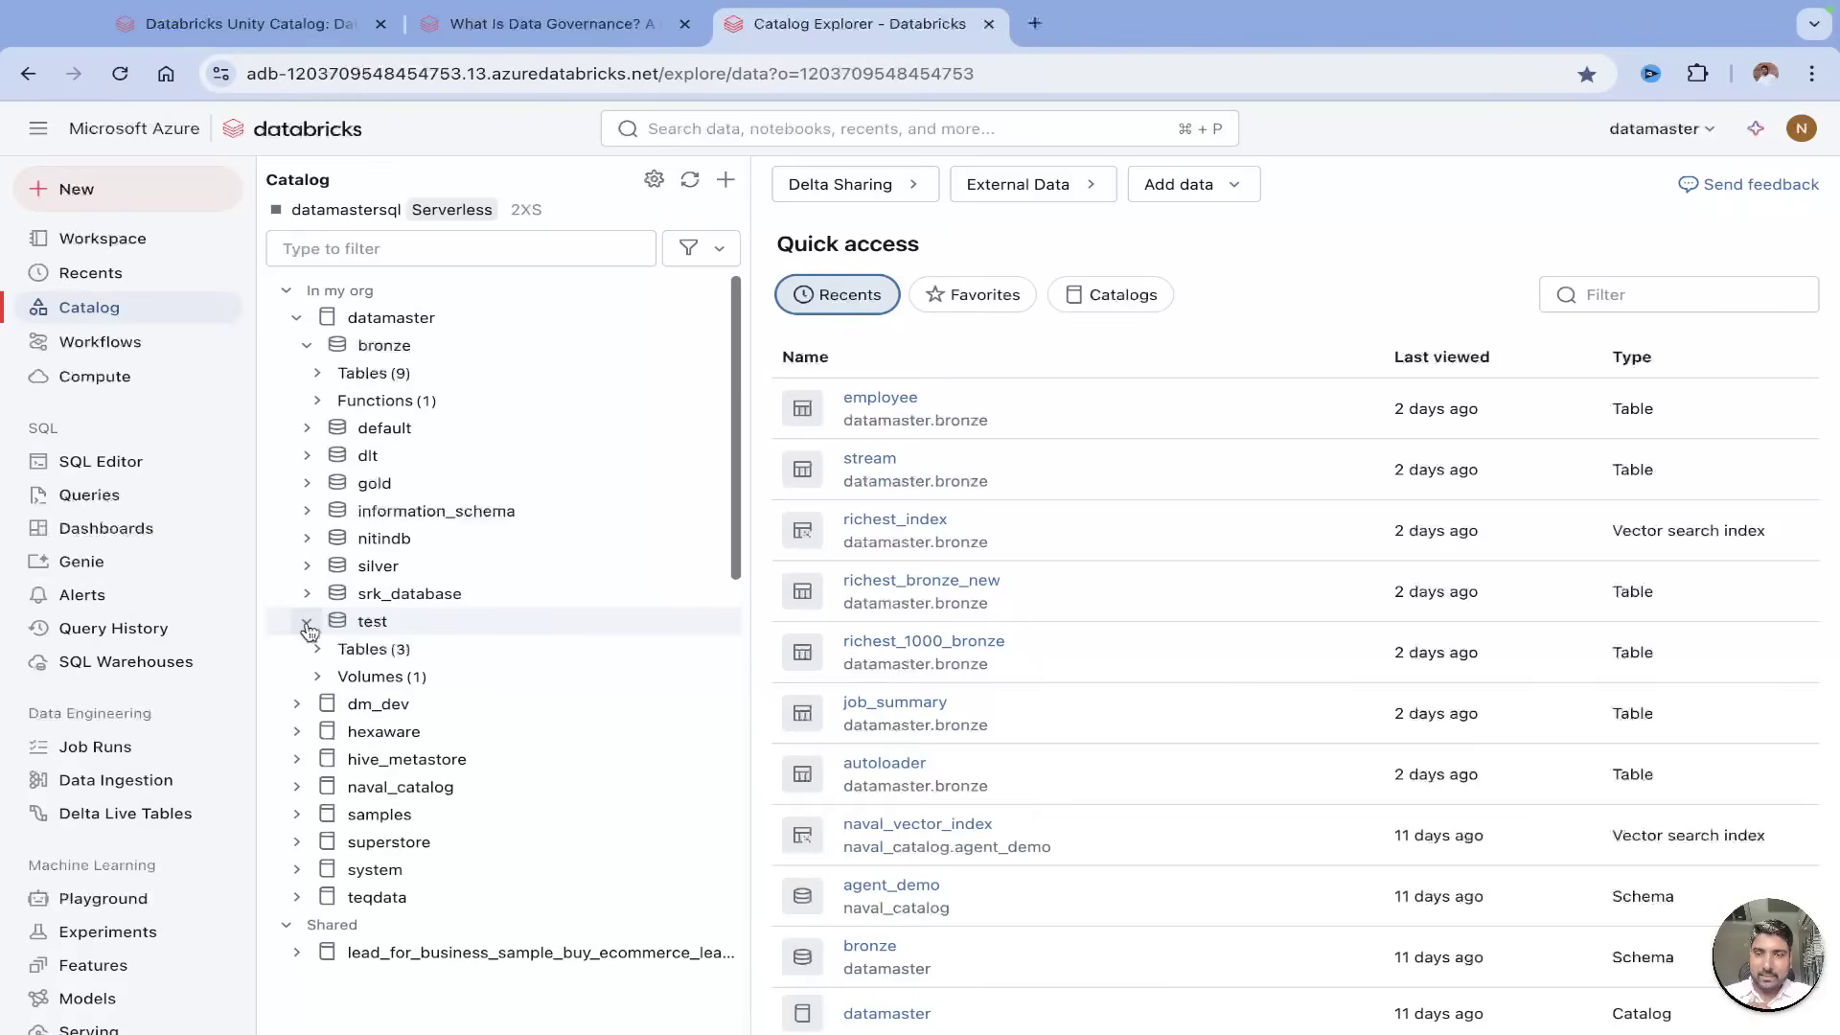
left_click(377, 678)
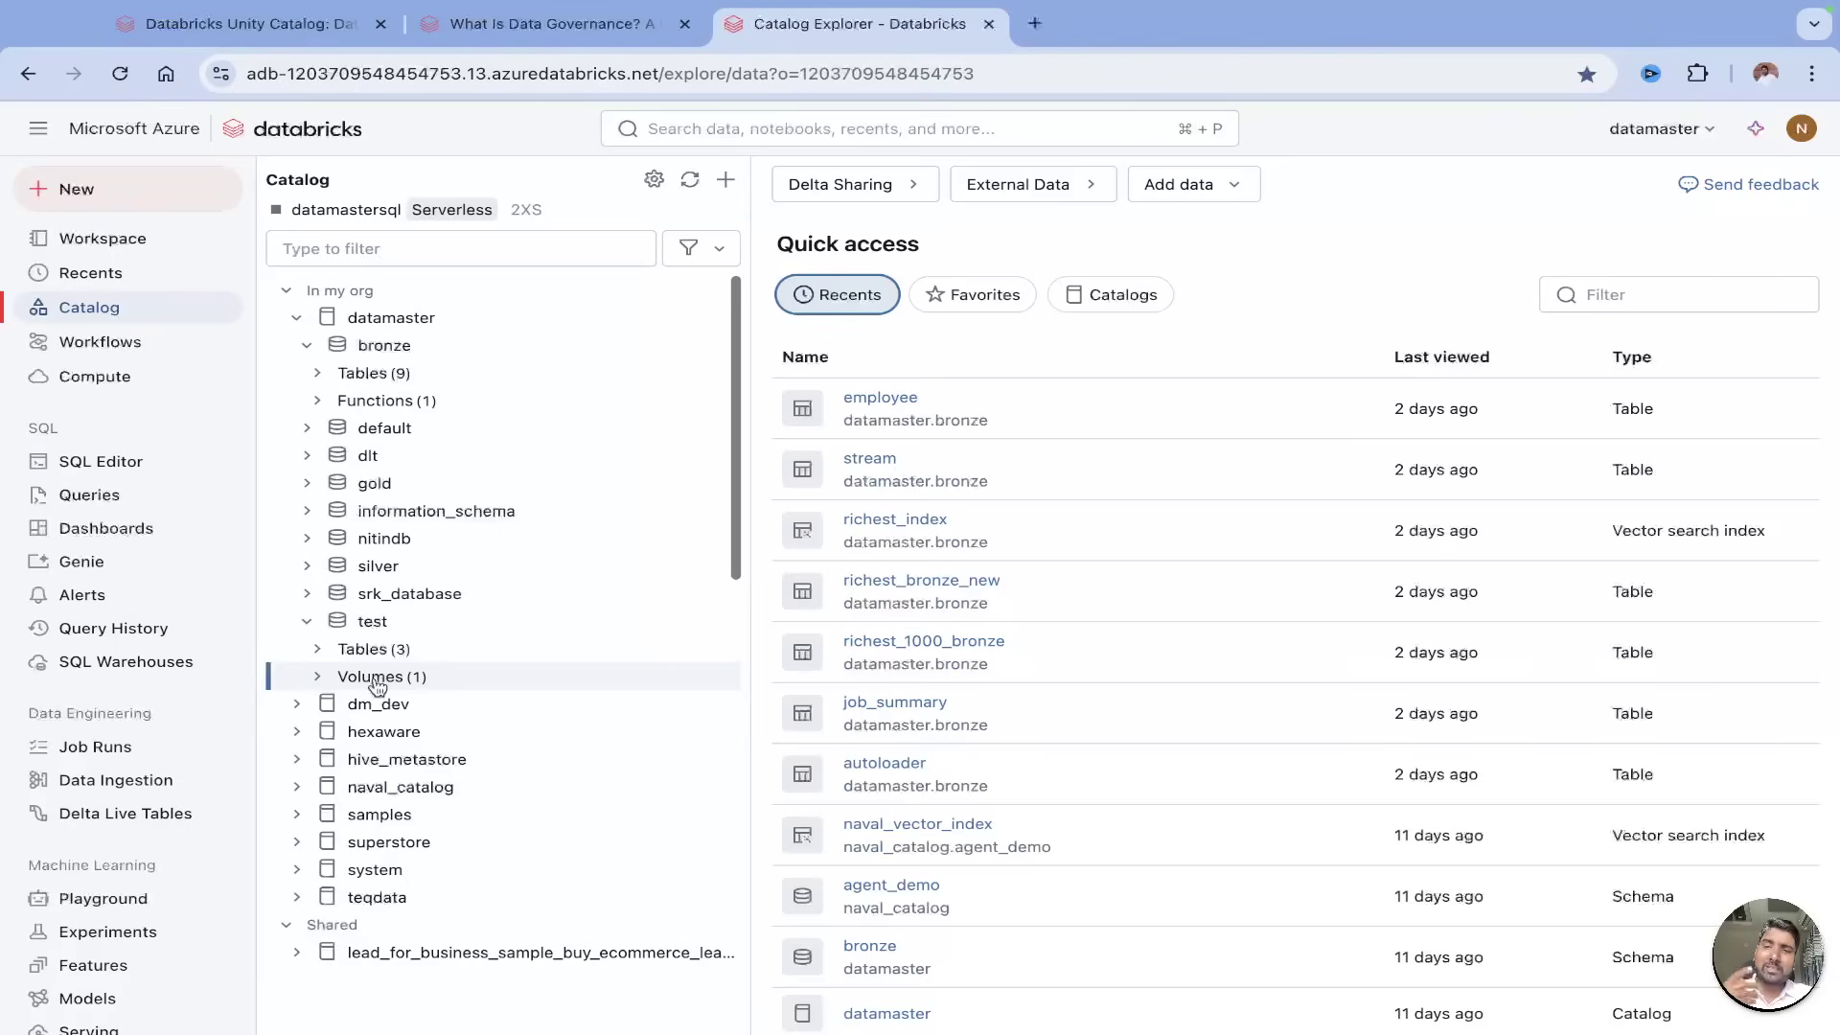
left_click(316, 678)
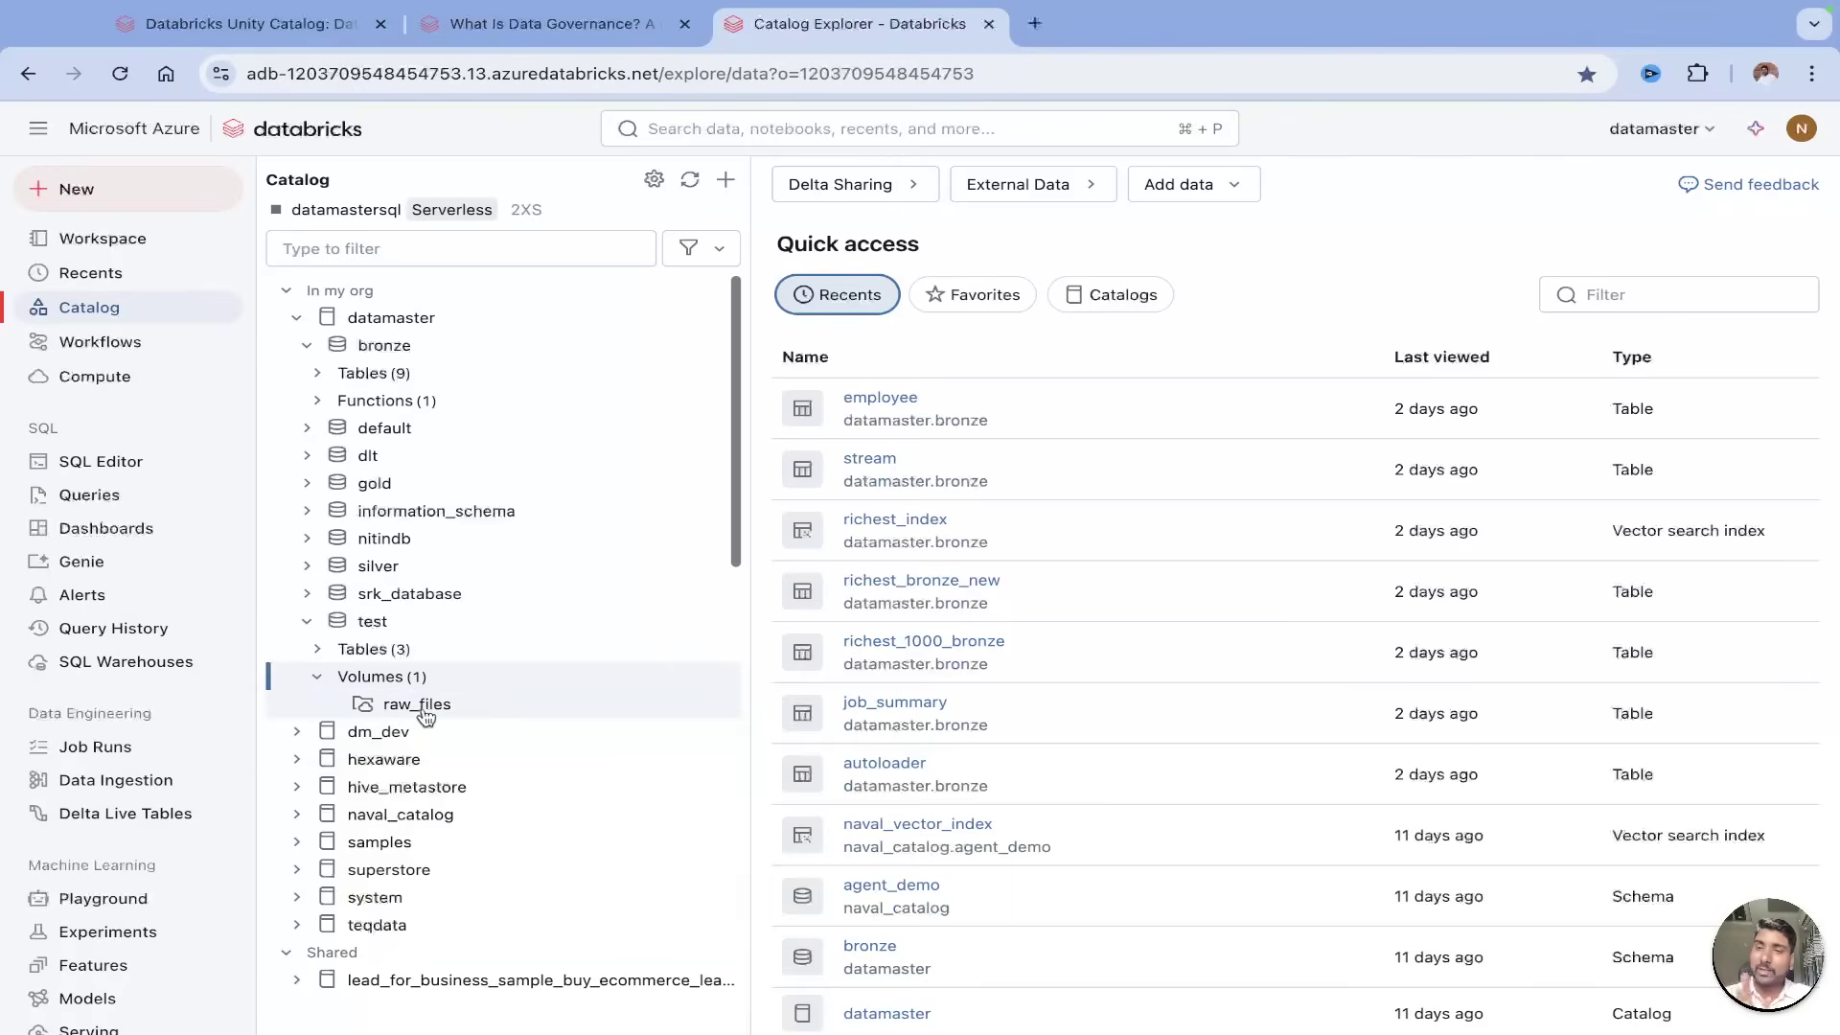
left_click(417, 704)
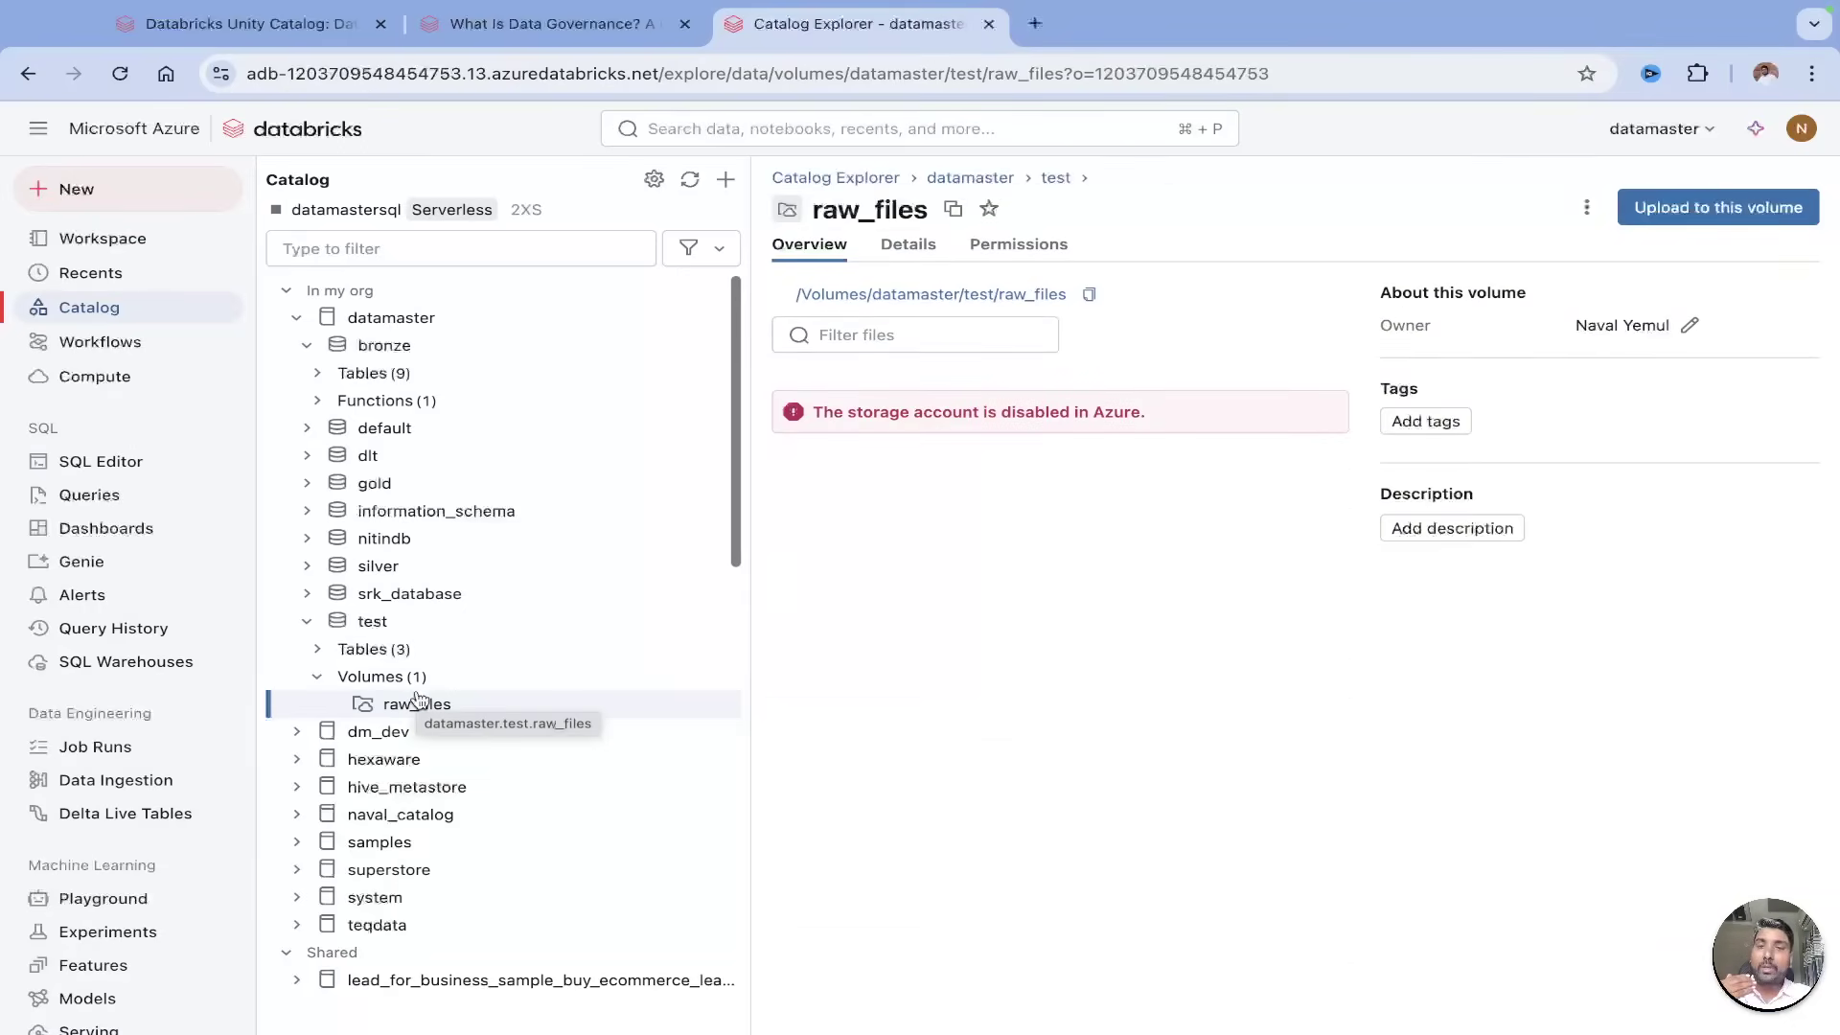
Open the test schema's Overview with its constructor, employee and source_view tables.
left_click(373, 649)
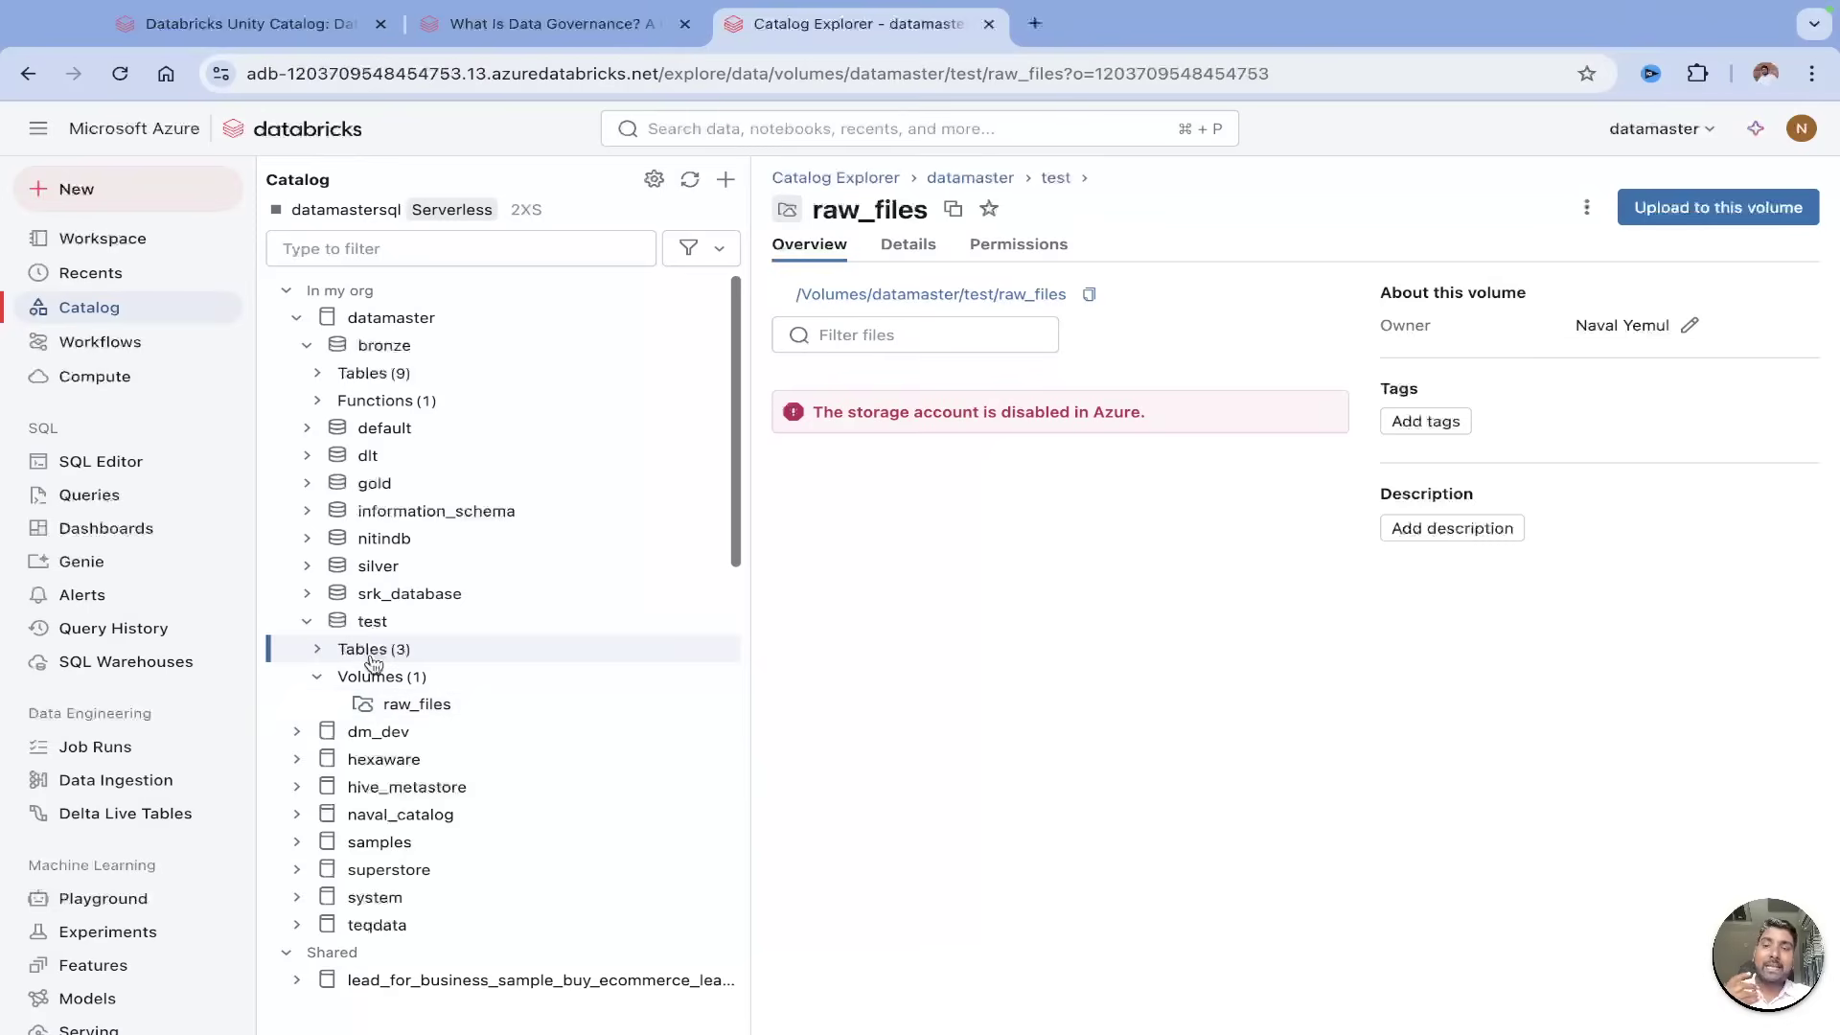
left_click(370, 622)
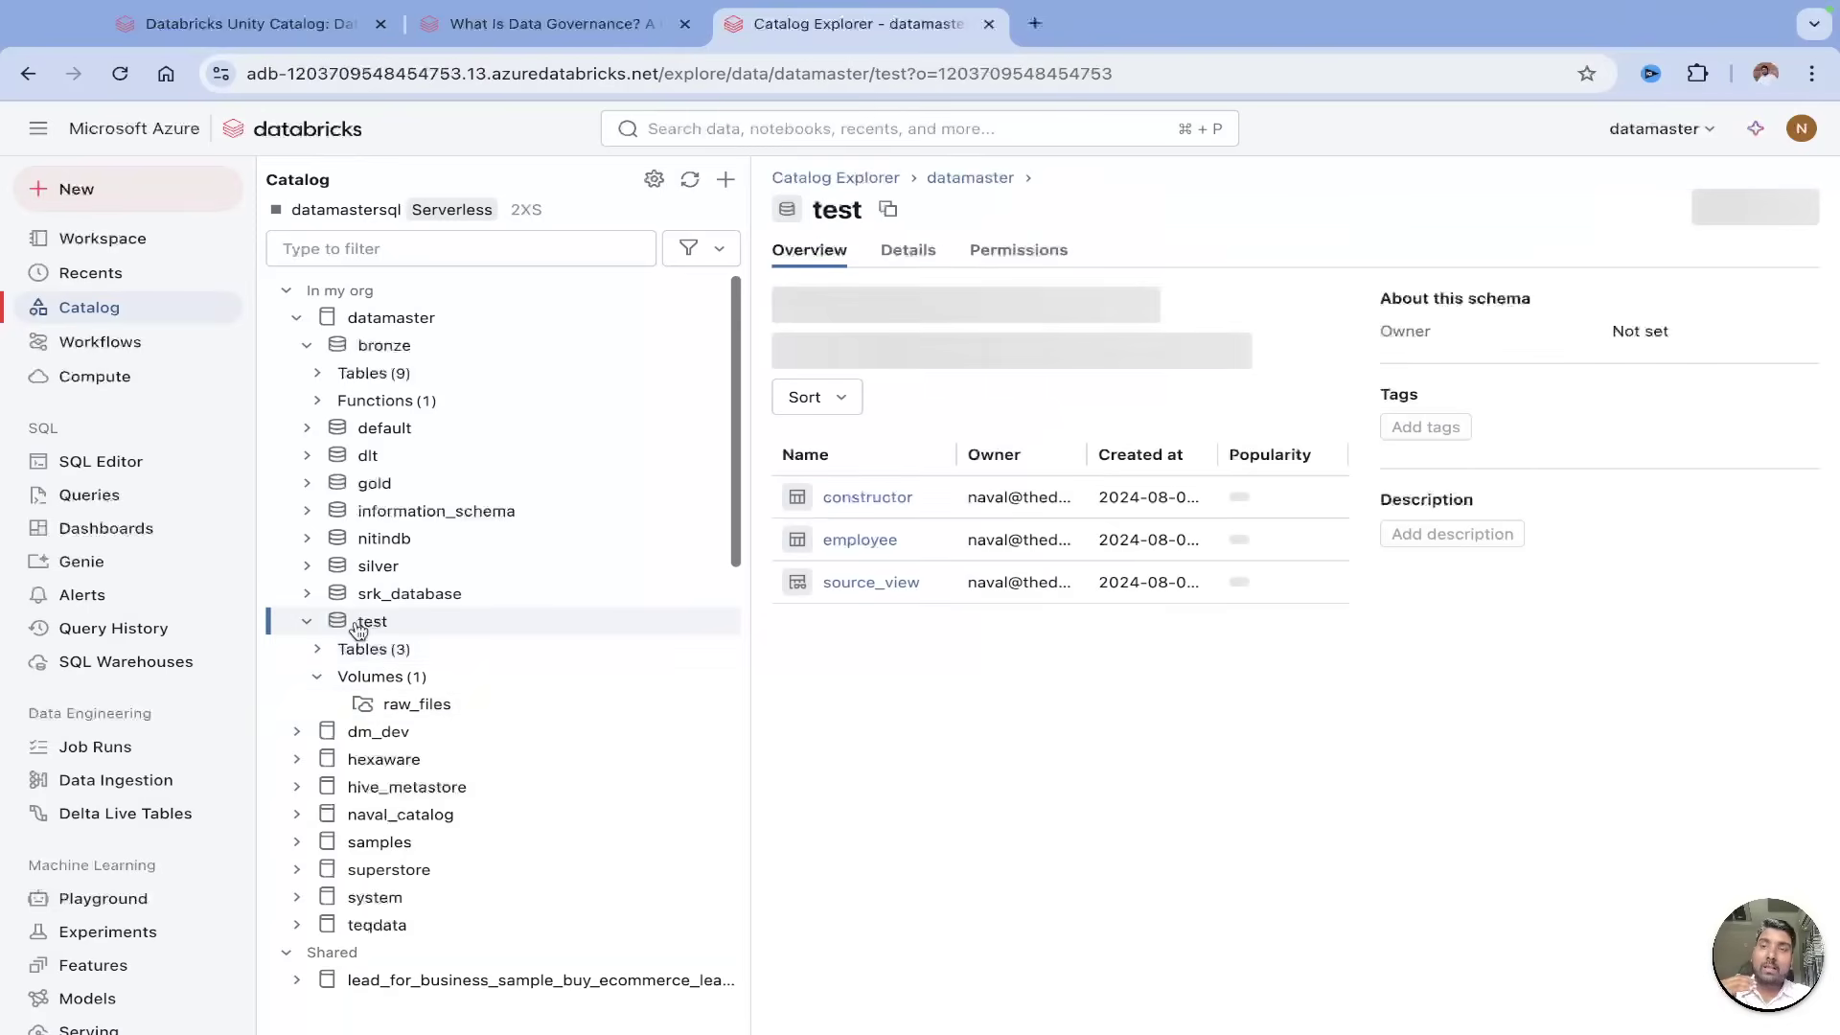